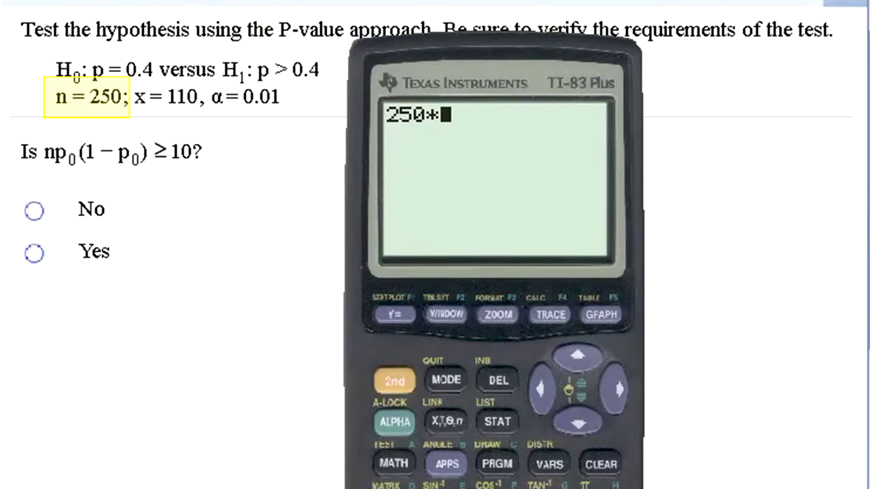
- Evaluate 250*.4*(1-.4) on the calculator and submit Yes for the np₀(1 − p₀) ≥ 10 requirement
left_click_drag(469, 5, 505, 0)
type(".4")
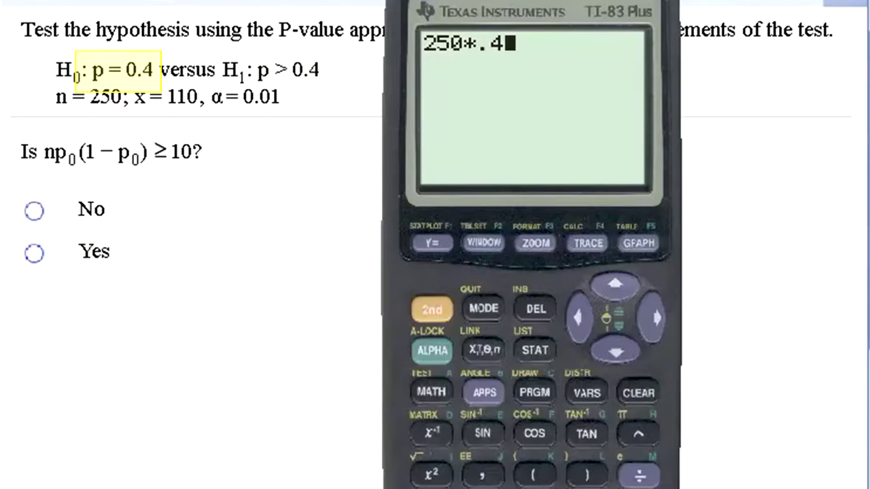
type("*")
type("(")
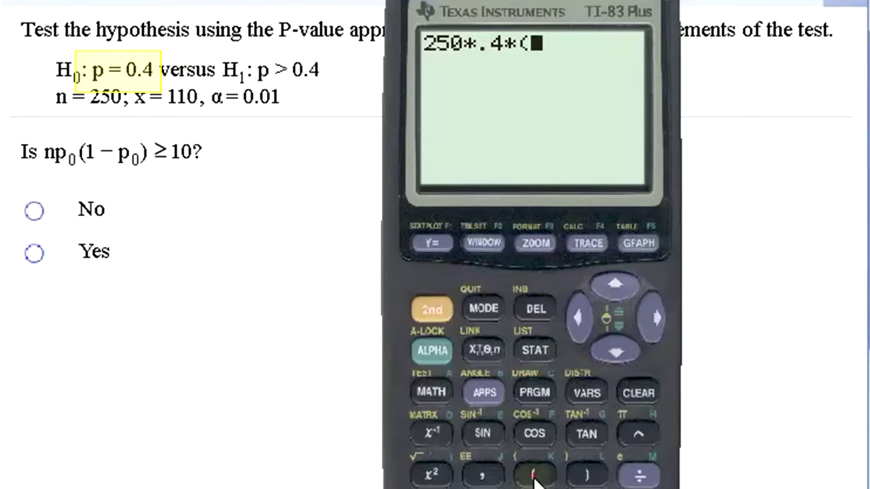
type("1-.4")
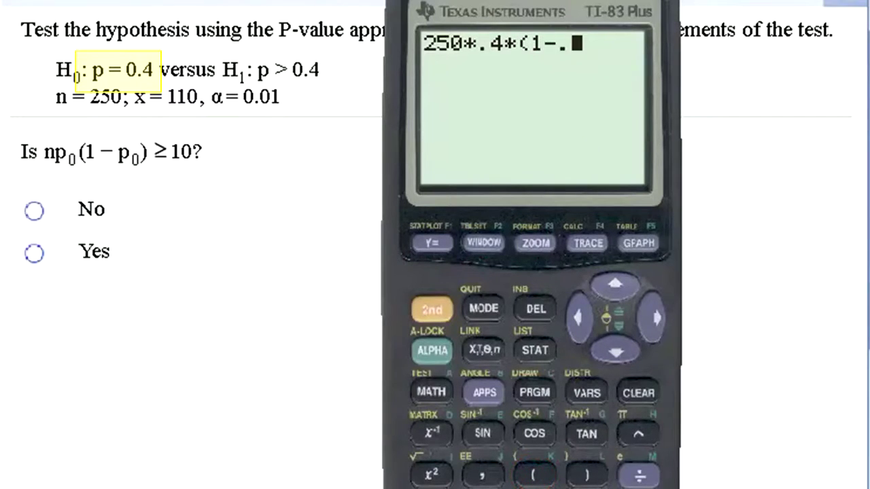
left_click(589, 474)
key("Return")
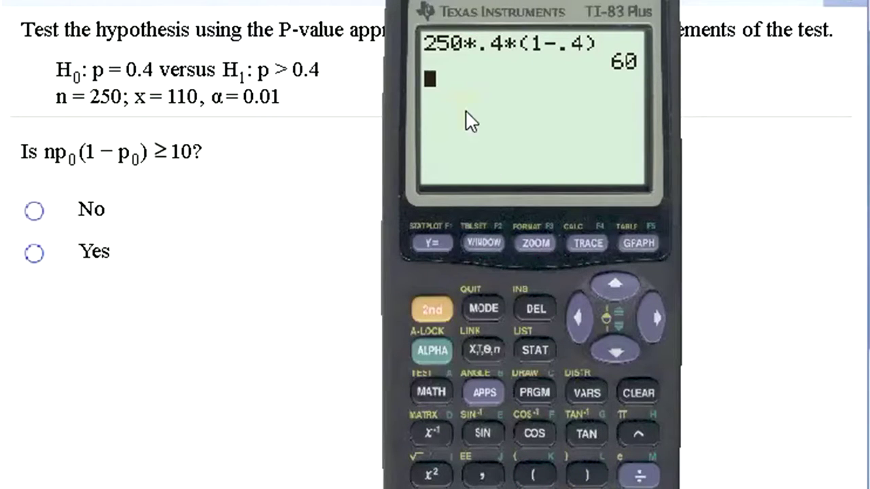
left_click(139, 235)
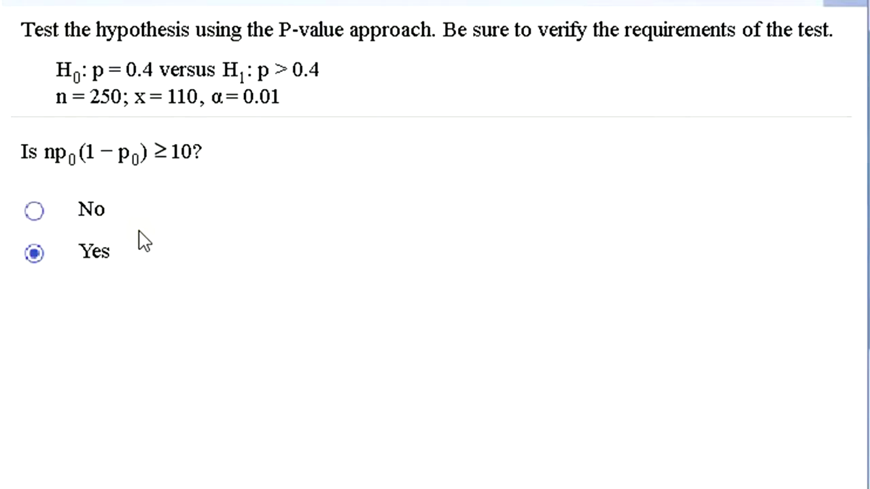
key("Return")
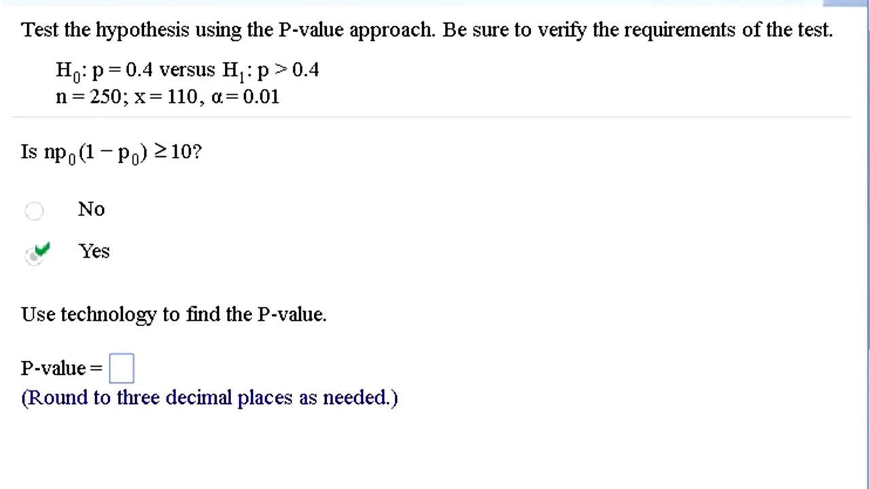
- Switch to StatCrunch and set up a one-sample proportion test from summary data with 110 successes and 250 observations
key("alt+Tab")
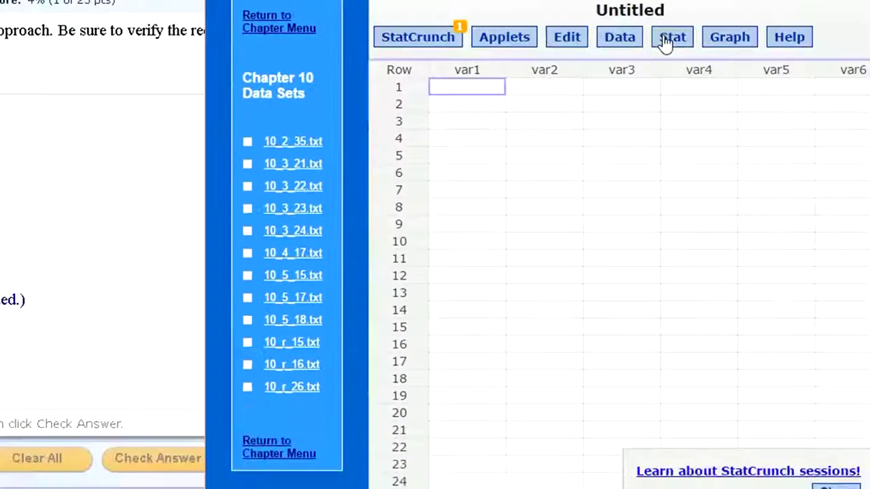
left_click(667, 39)
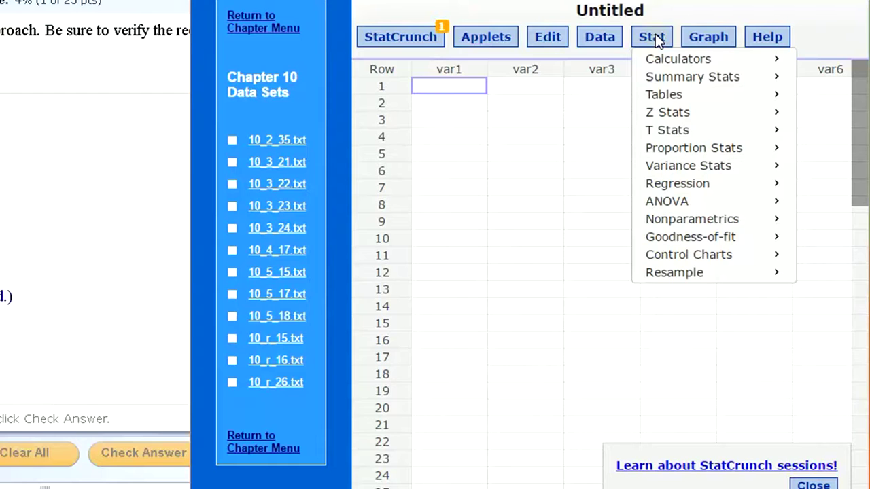
mouse_move(679, 152)
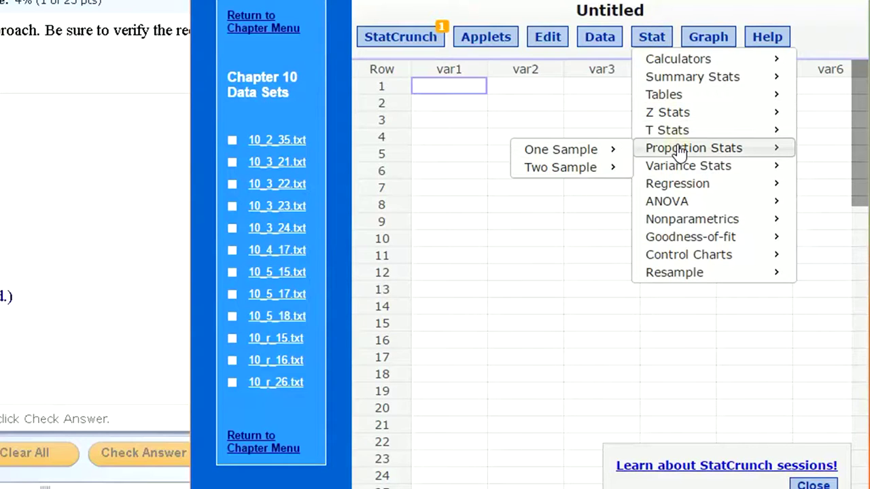
left_click(553, 148)
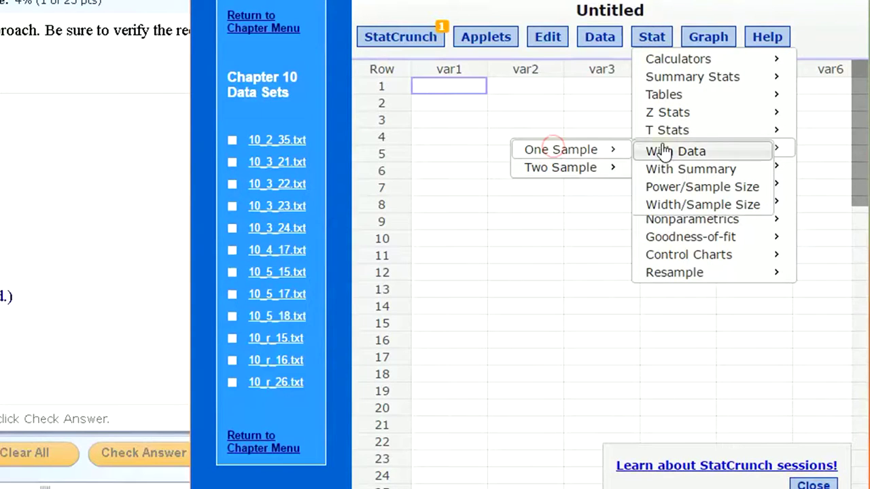
left_click(718, 172)
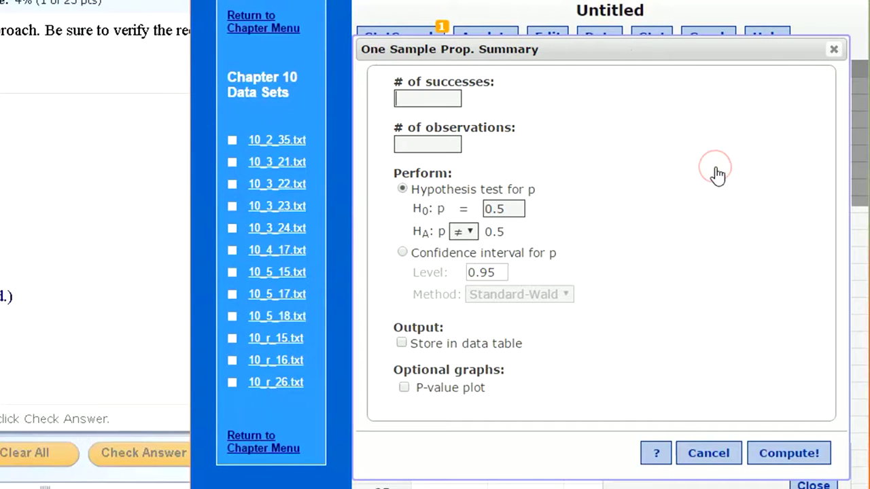
left_click(433, 98)
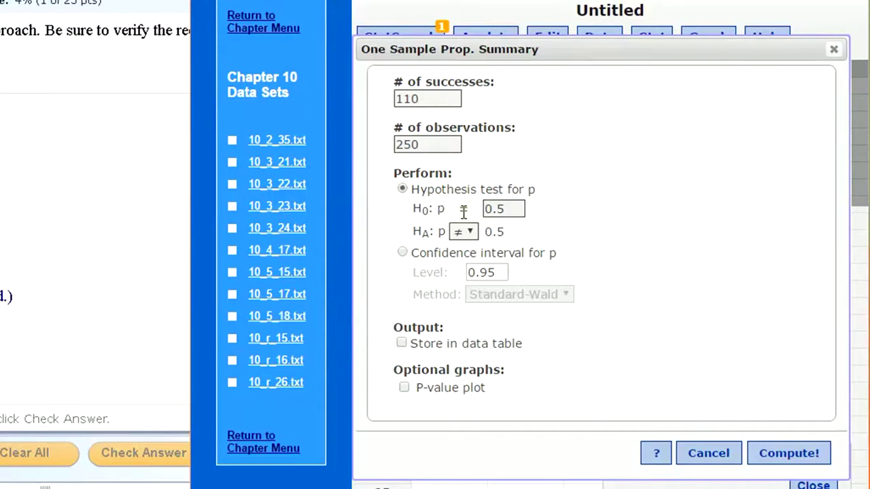
- Set the null proportion to 0.4 with the alternative p > 0.4 and compute the hypothesis test
left_click_drag(515, 208, 497, 209)
type("4")
left_click(467, 232)
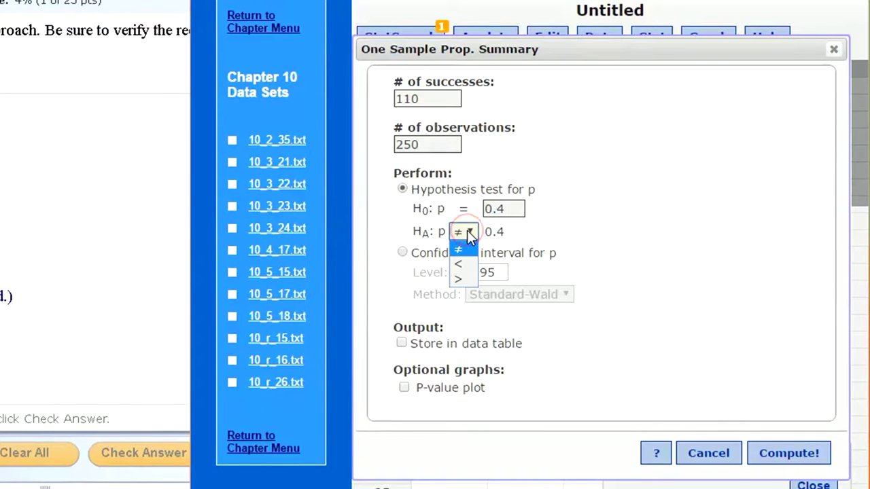
left_click(463, 277)
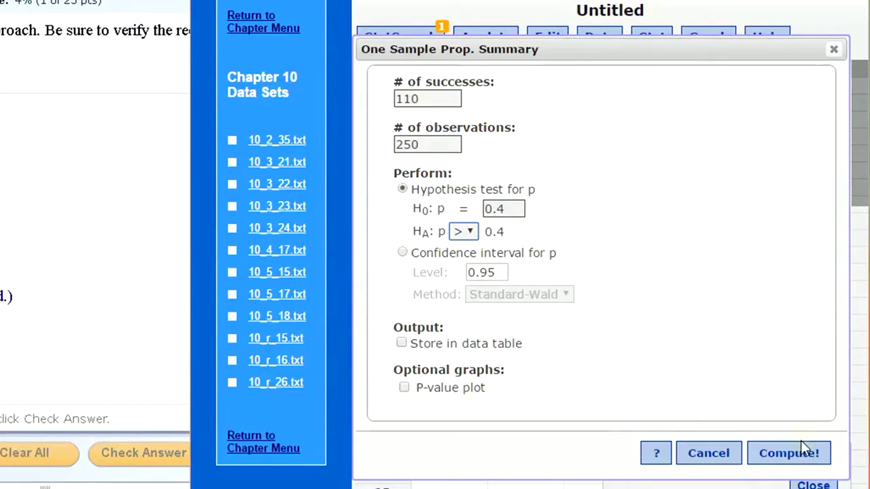
left_click(773, 454)
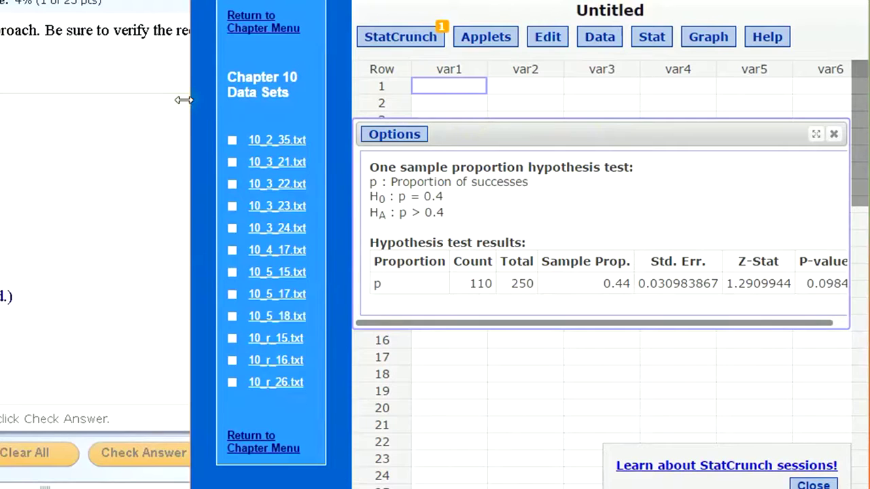
- Widen the test results so the P-value column is fully shown and copy the P-value
left_click_drag(183, 100, 118, 99)
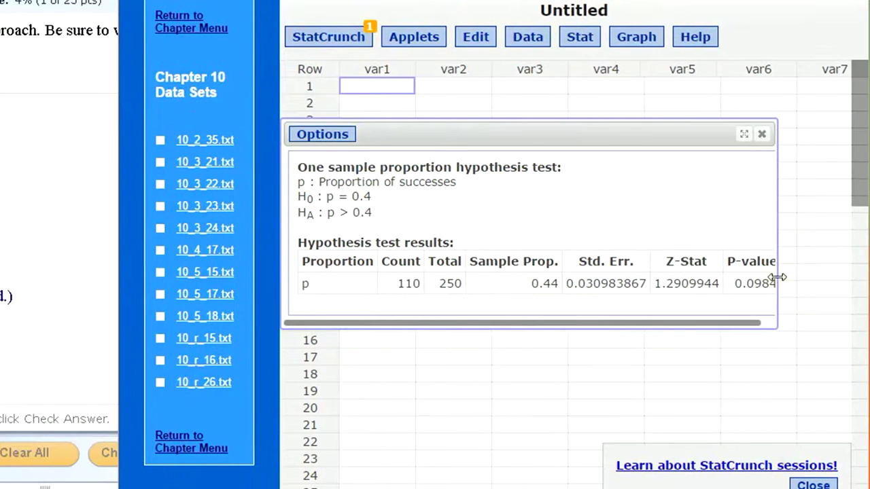
left_click_drag(778, 278, 807, 277)
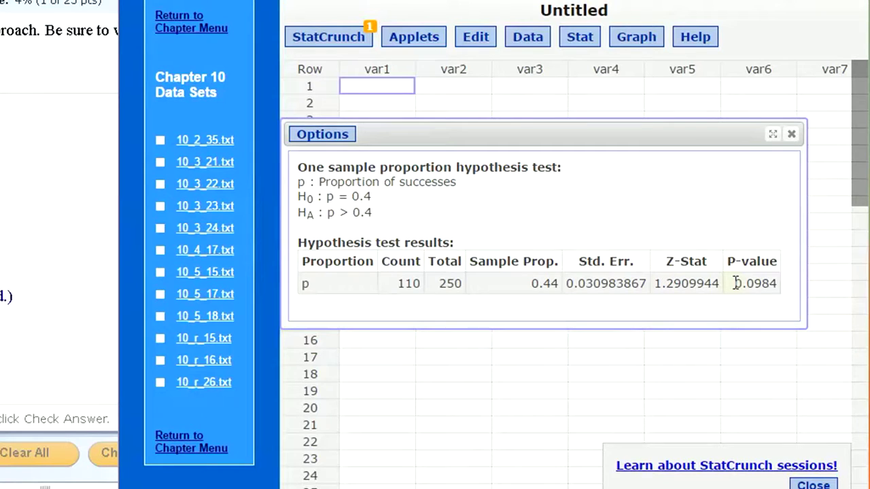
left_click_drag(738, 283, 768, 286)
key("ctrl+c")
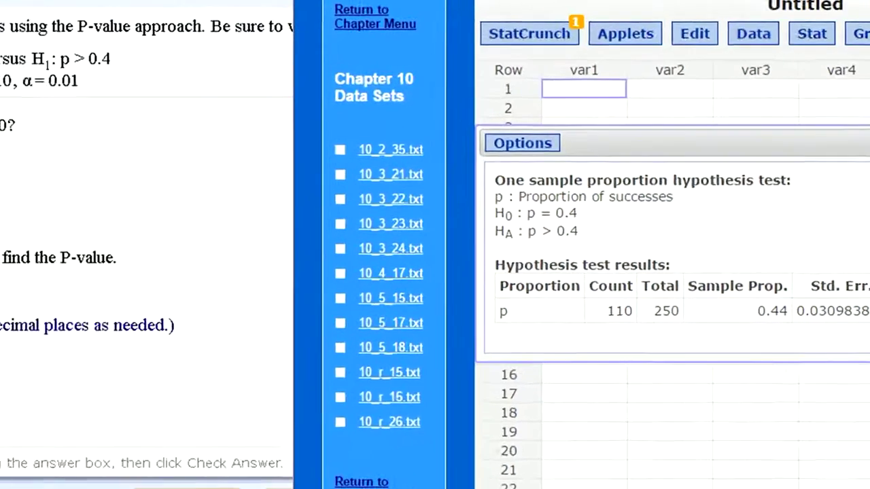
- Switch back to the MathXL homework and submit 0.098 as the P-value answer
key("alt+Tab")
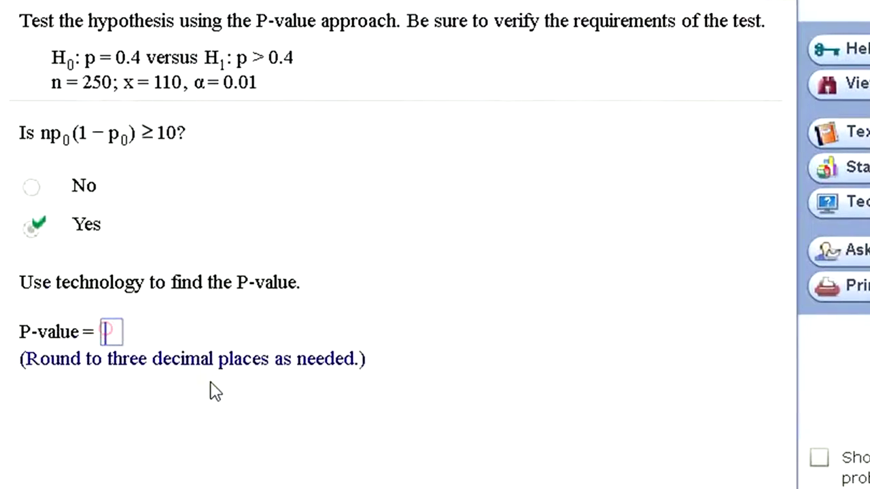
key("ctrl+v")
key("Return")
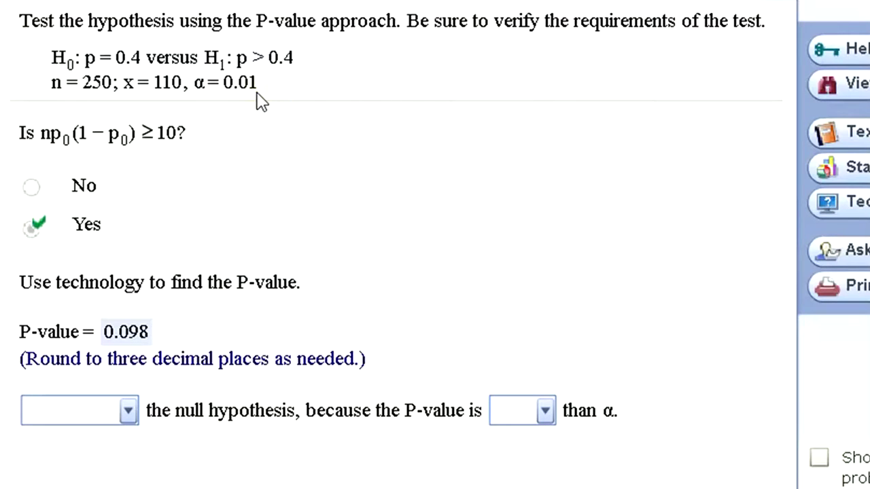
- Complete the conclusion with "Do not reject" and "greater" than α, and go on to the next question
left_click(129, 411)
left_click(117, 473)
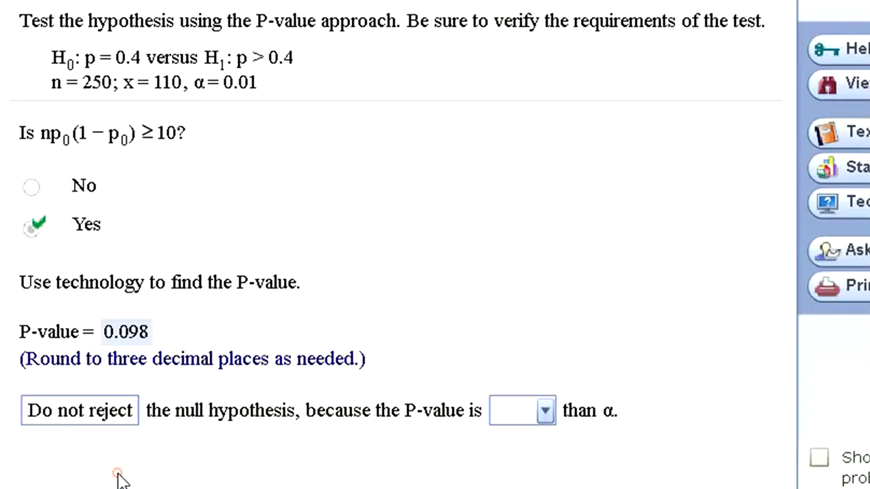
left_click(546, 412)
left_click(527, 484)
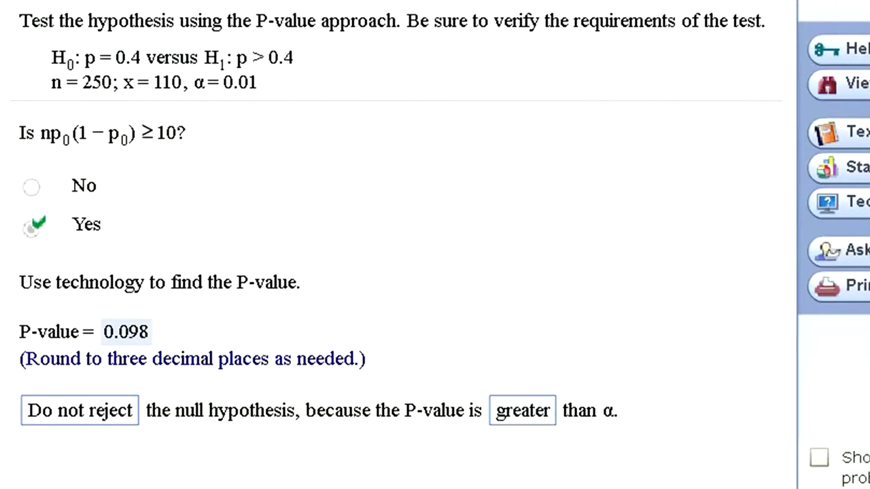
left_click(603, 325)
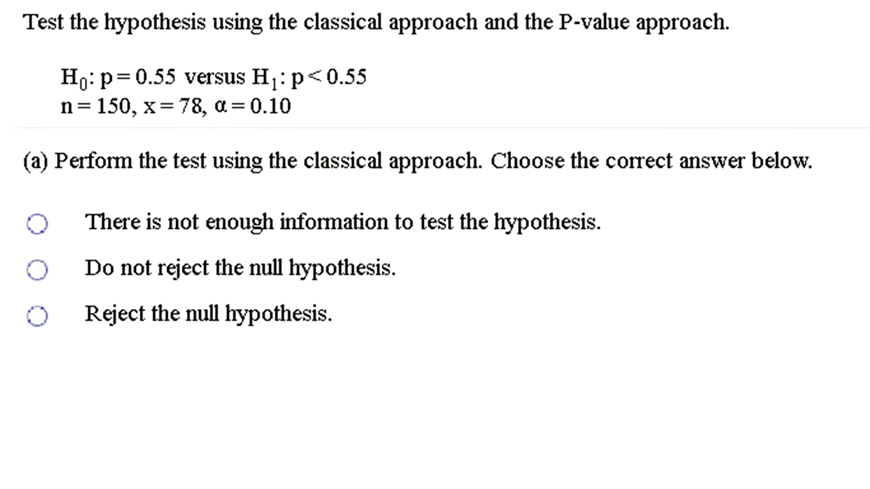
- Switch to StatCrunch and set up a one-sample proportion test from summary data with 78 successes and 150 observations
key("alt+Tab")
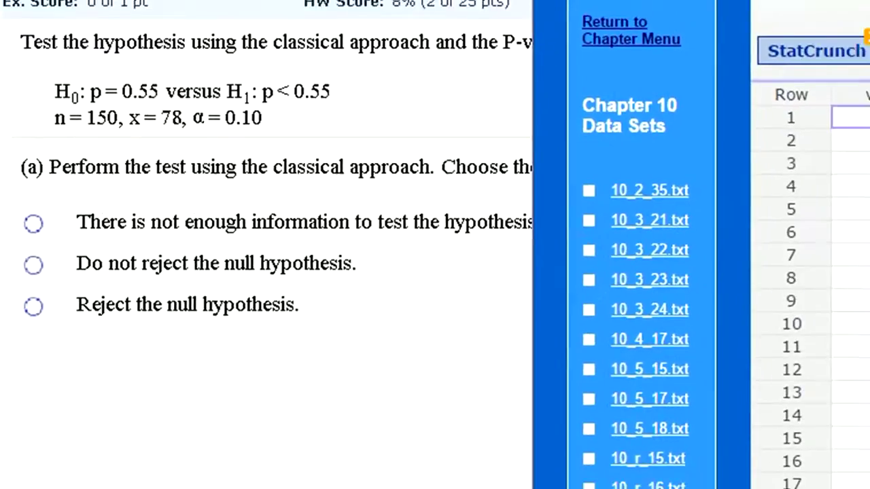
left_click(656, 126)
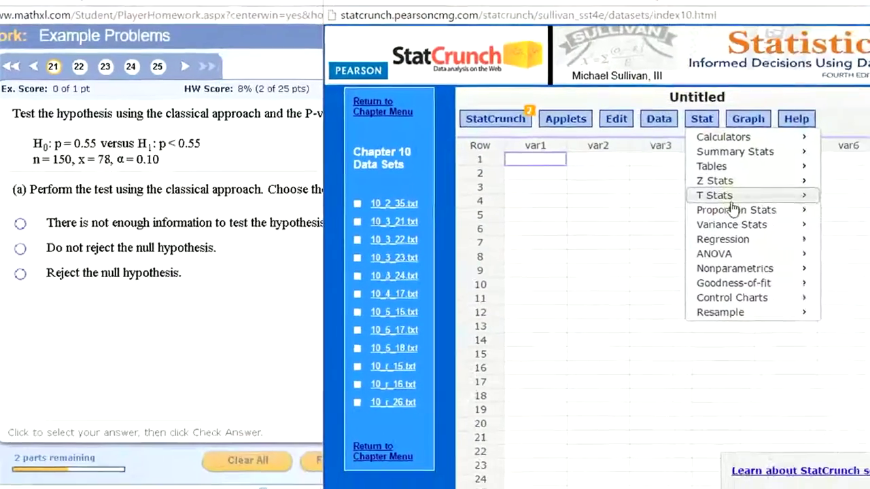
mouse_move(681, 217)
mouse_move(781, 212)
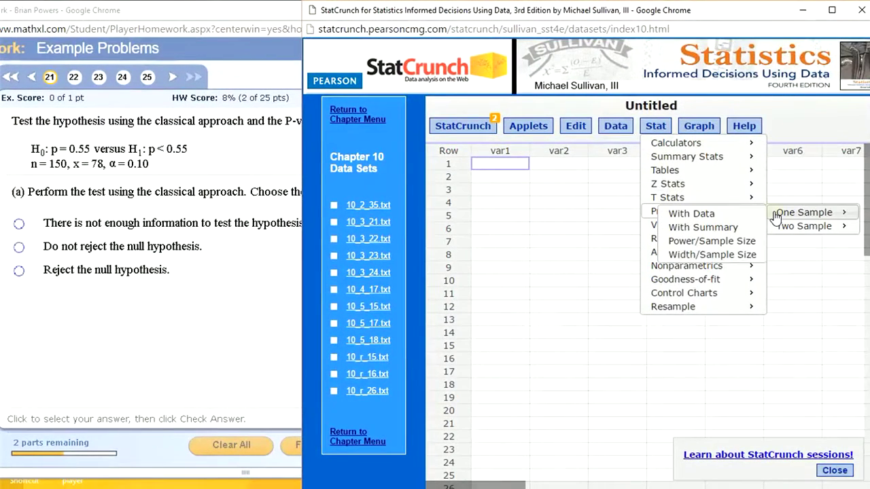
left_click(702, 230)
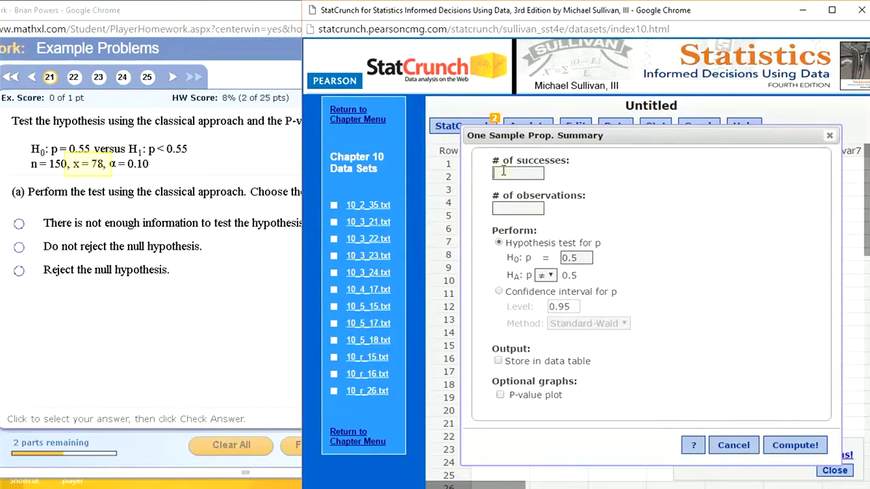
left_click(533, 208)
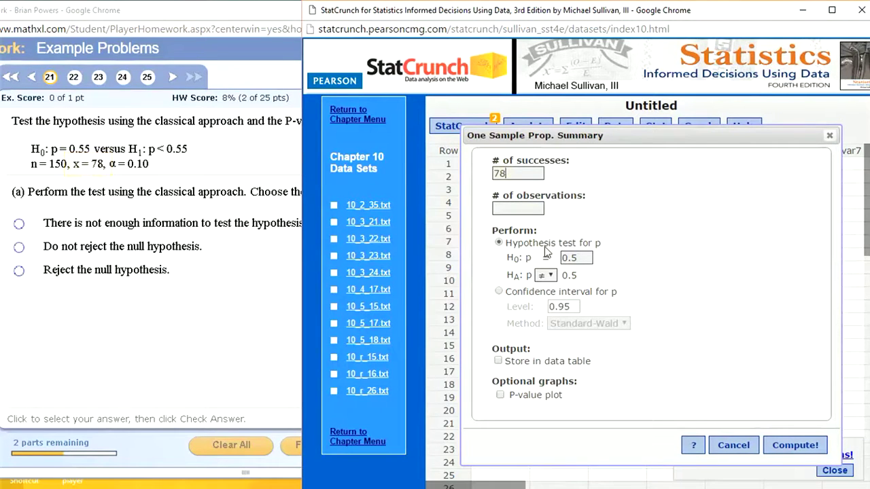
type("150")
- Compute the test with null proportion 0.55 and alternative p < 0.55, and move the results lower in the data table
left_click(581, 257)
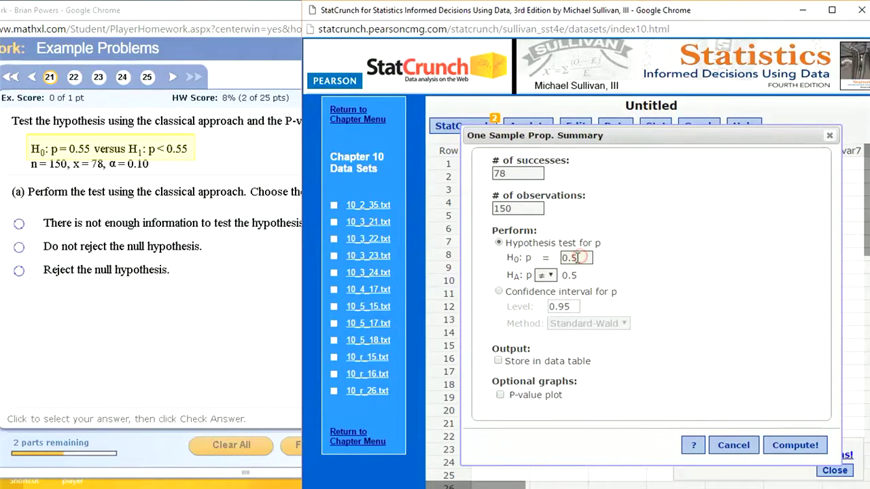
type("5")
left_click(552, 276)
left_click(547, 303)
left_click(796, 446)
left_click_drag(666, 212, 673, 271)
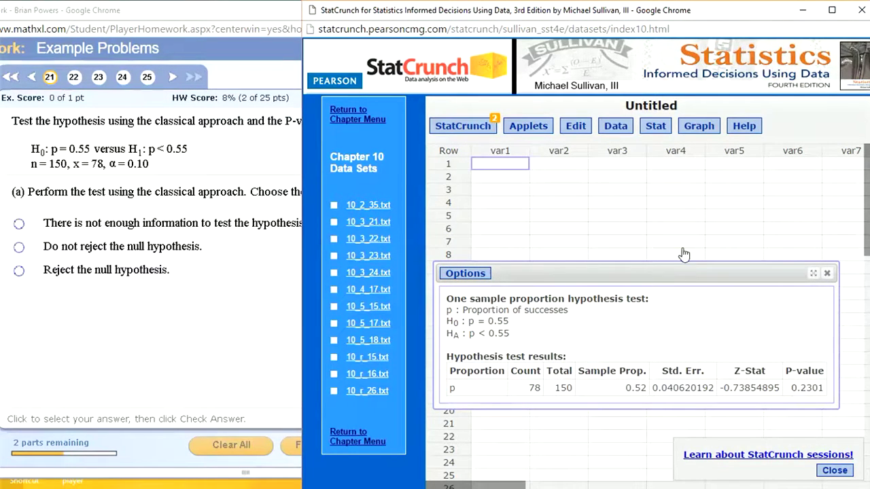
- Open the Normal Calculator, move it clear of the table's lower rows, and compute the critical value for a left-tail probability of 0.10
left_click(659, 128)
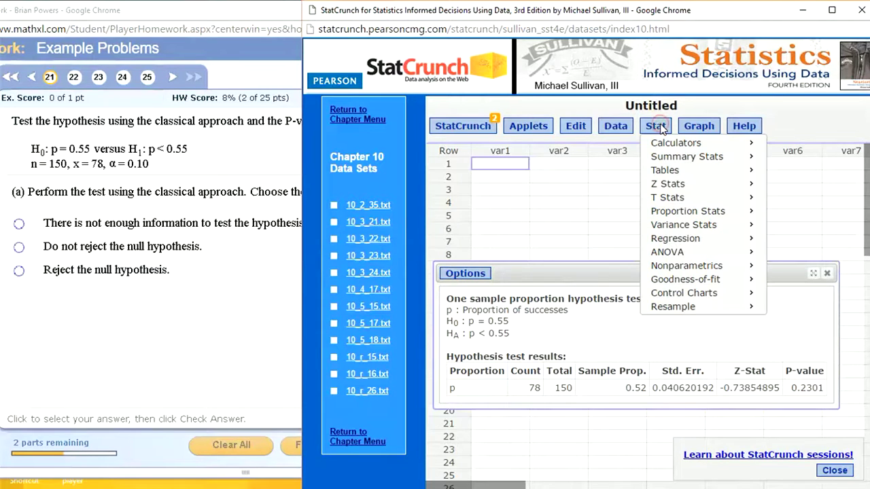
mouse_move(661, 145)
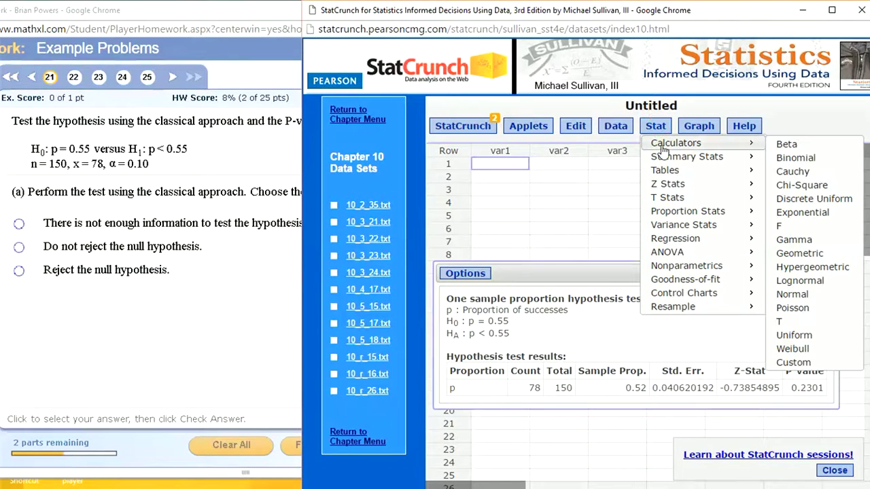
left_click(794, 295)
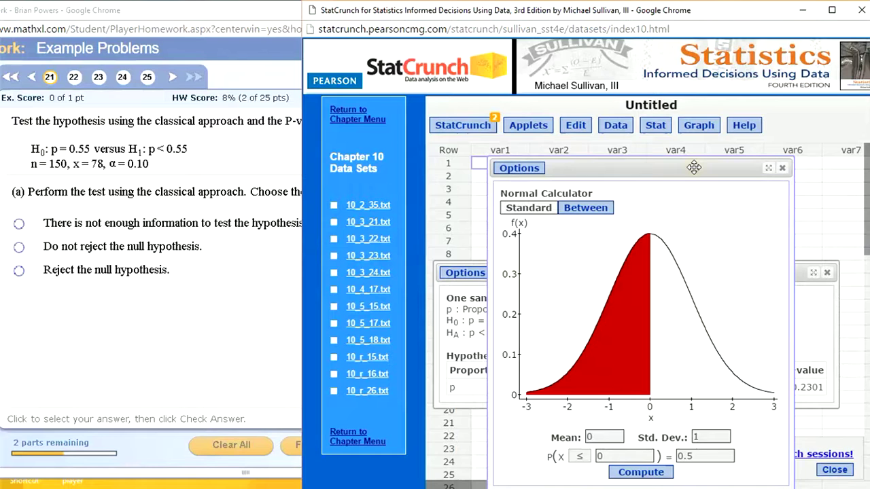
left_click_drag(665, 168, 673, 109)
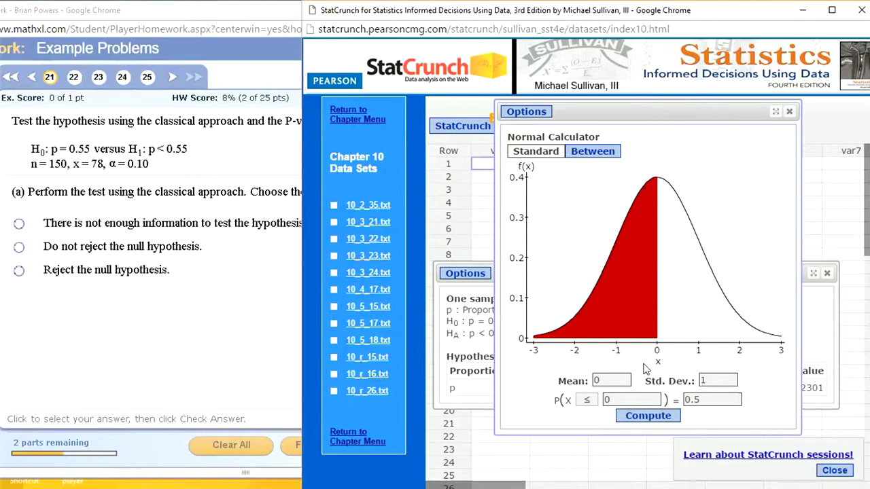
left_click(702, 401)
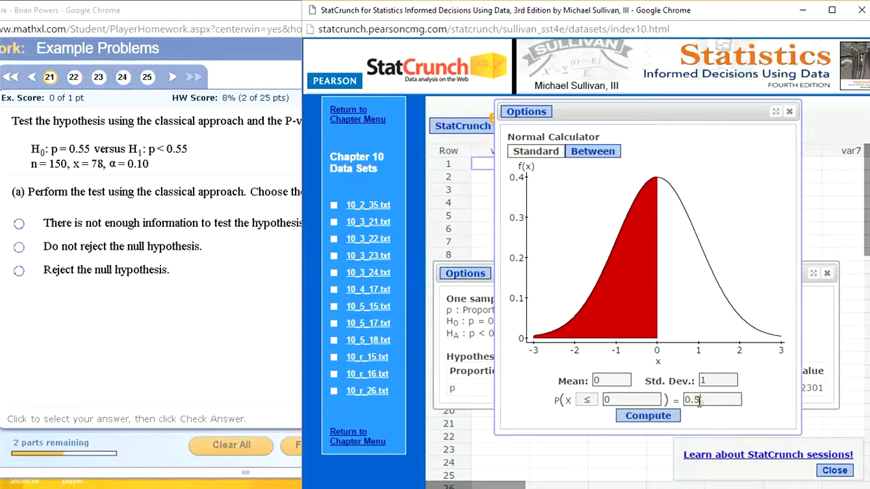
key("BackSpace")
type("10")
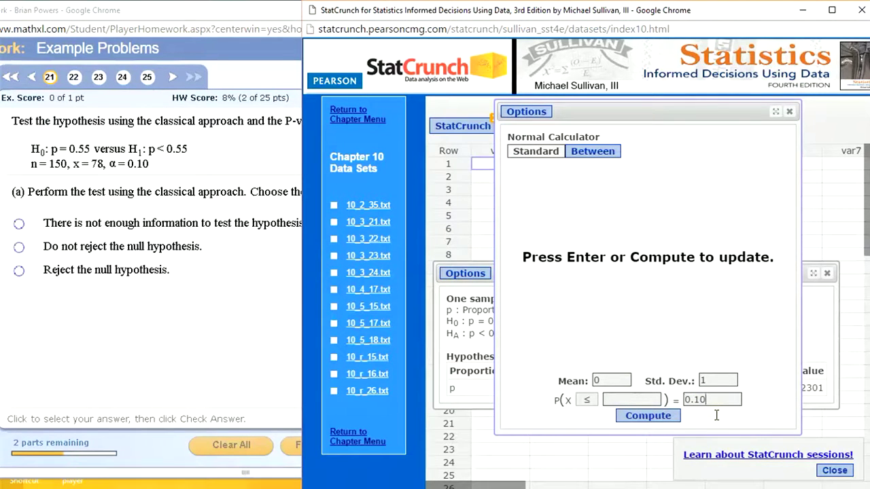
key("Return")
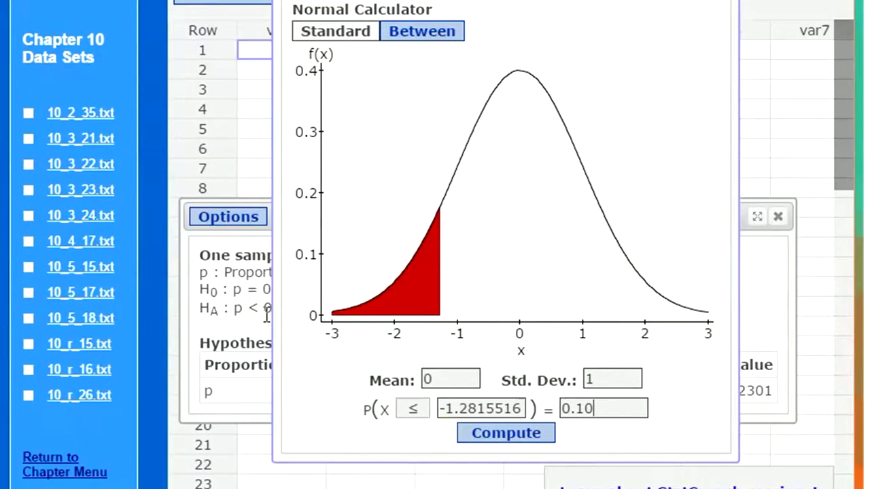
- Bring the proportion test results forward to compare, and submit "Do not reject the null hypothesis" for part (a) of the MathXL question
left_click(763, 252)
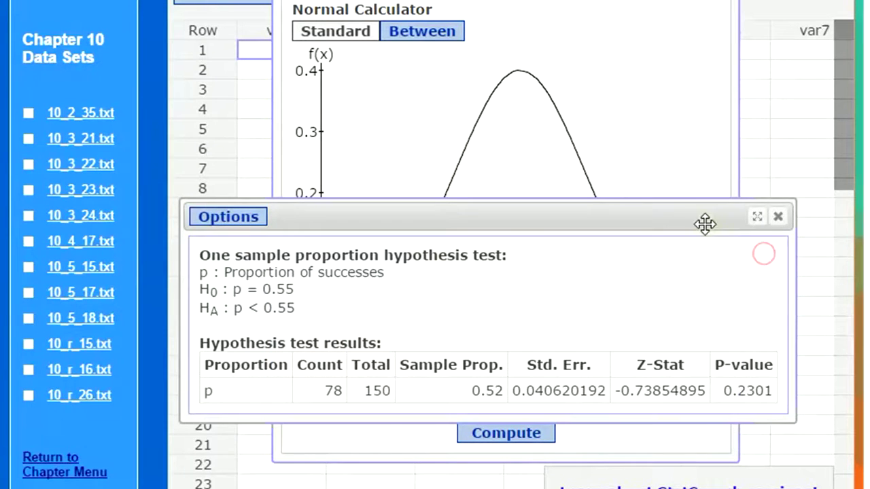
left_click_drag(694, 219, 691, 46)
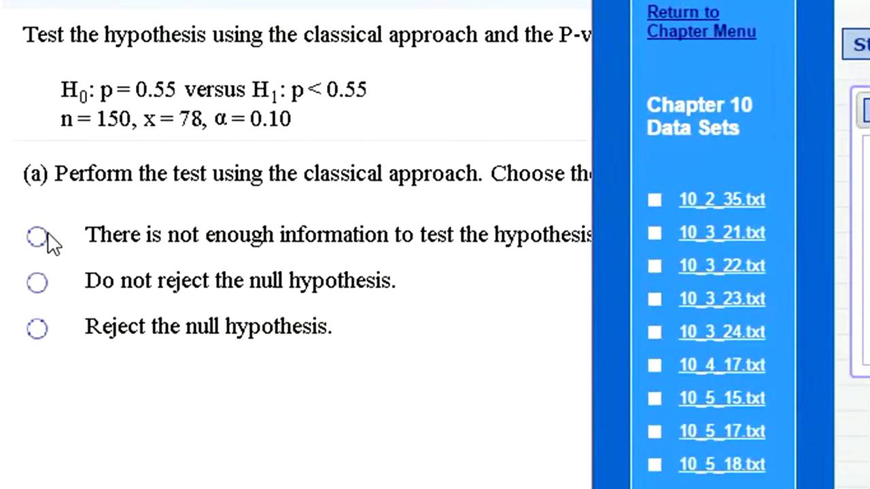
left_click(106, 221)
left_click(38, 282)
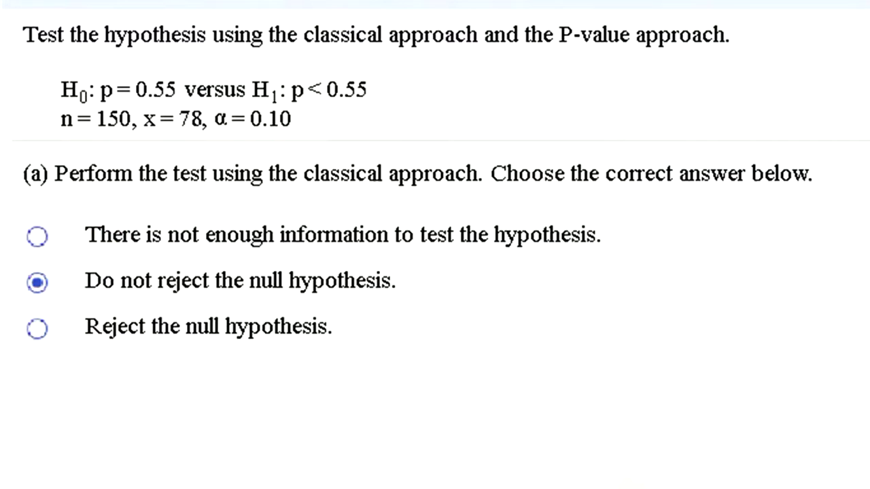
key("Return")
key("Return")
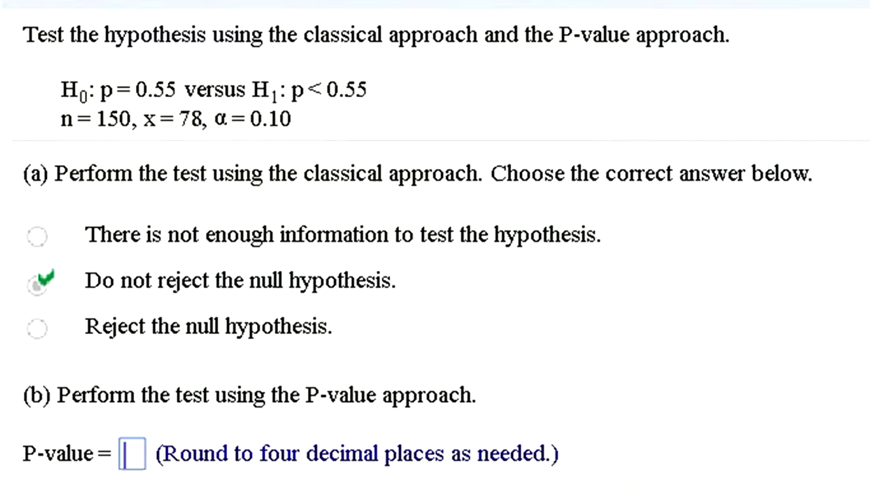
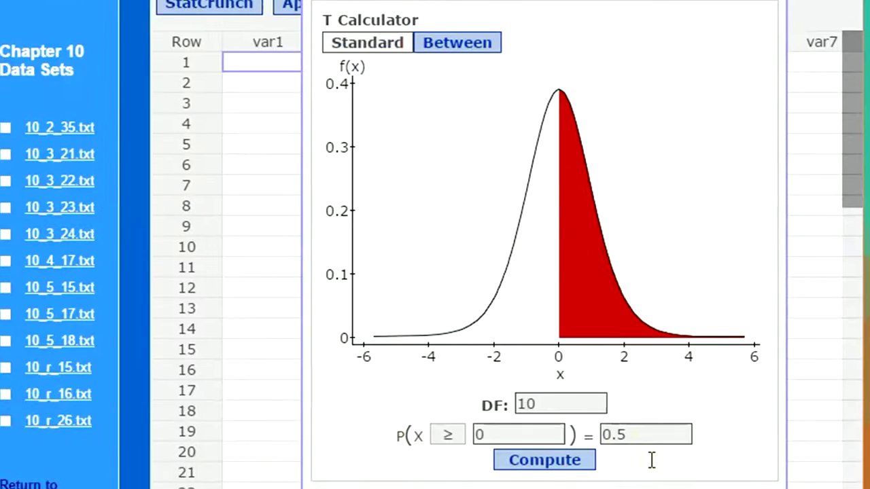
- Compute the T Calculator's critical value for a right-tail probability of 0.05 and copy it to three decimal places
type("0")
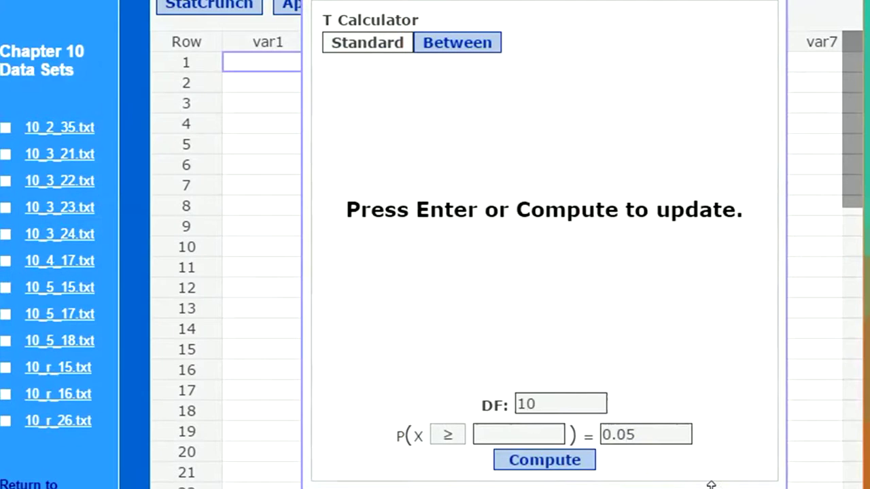
key("Return")
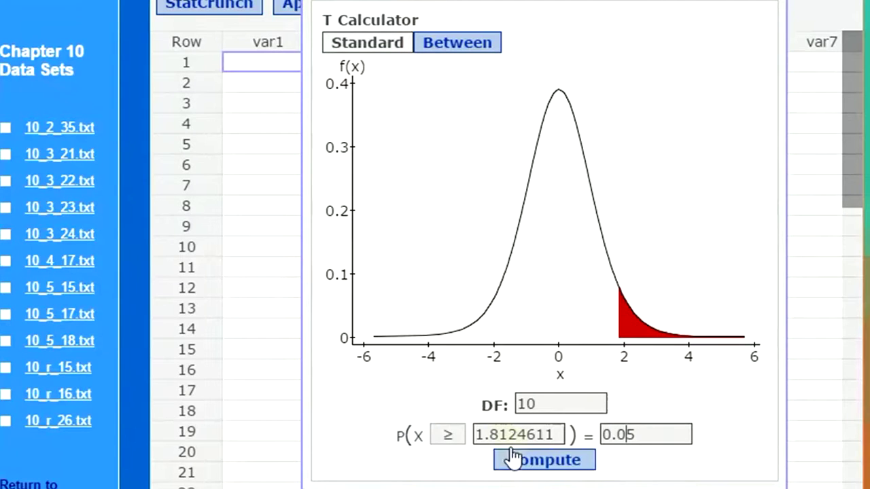
left_click_drag(517, 436, 460, 439)
key("ctrl+c")
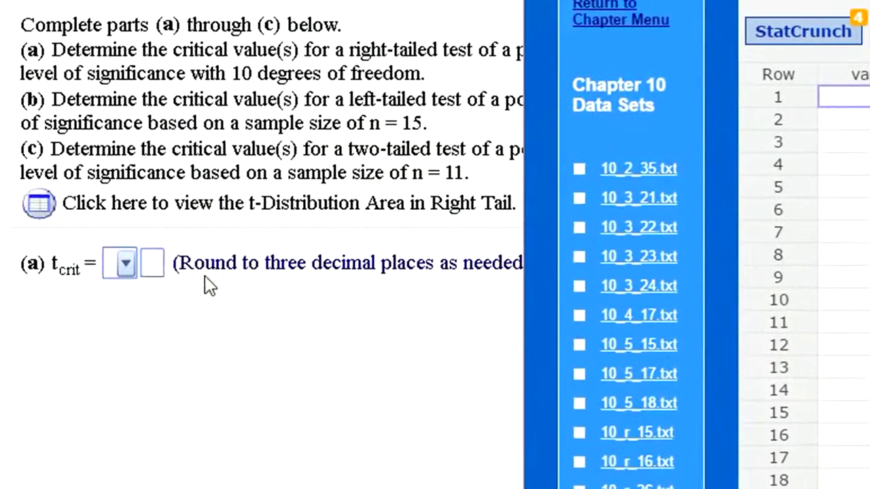
- Switch to the MathXL homework and submit +1.812 as the critical value for part (a)
left_click(153, 271)
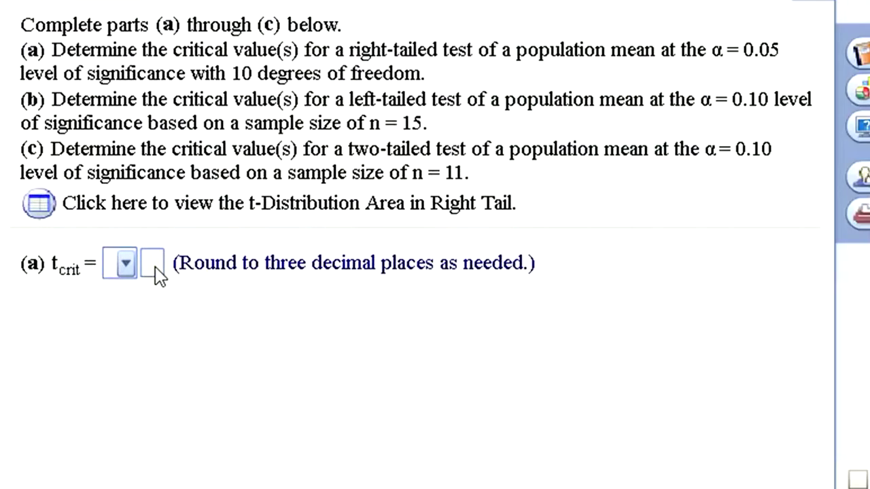
key("ctrl+v")
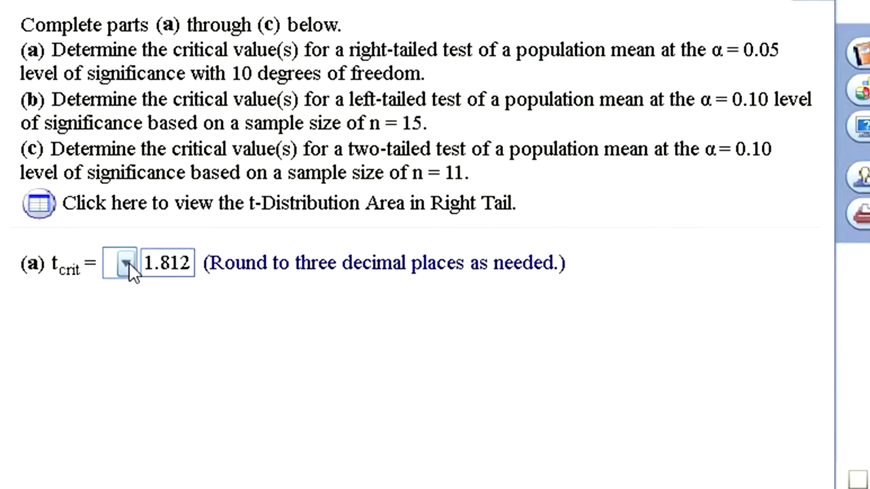
left_click(129, 267)
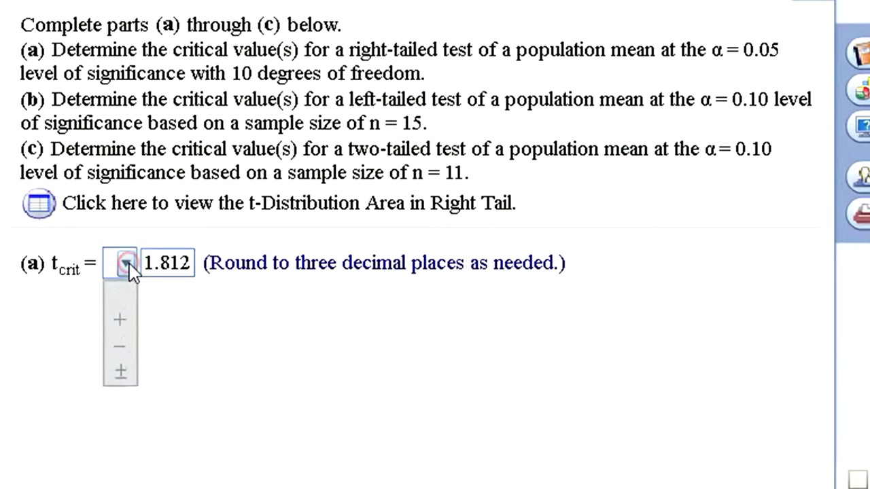
left_click(120, 325)
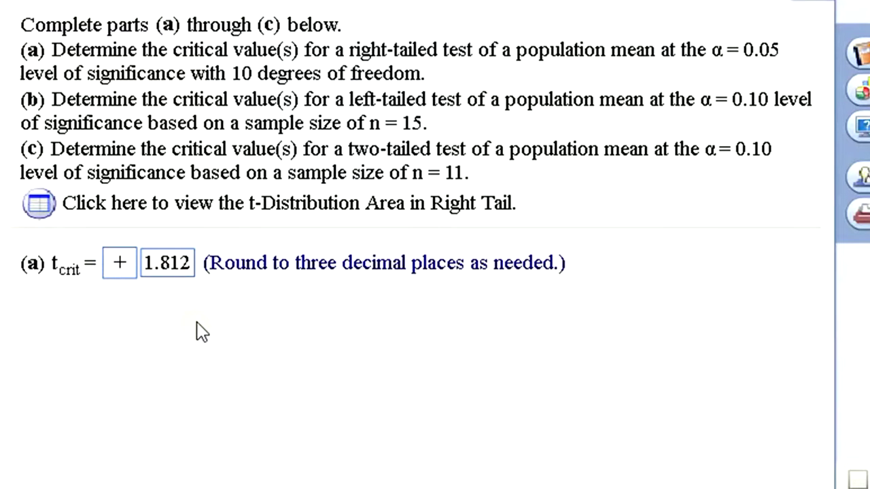
key("Return")
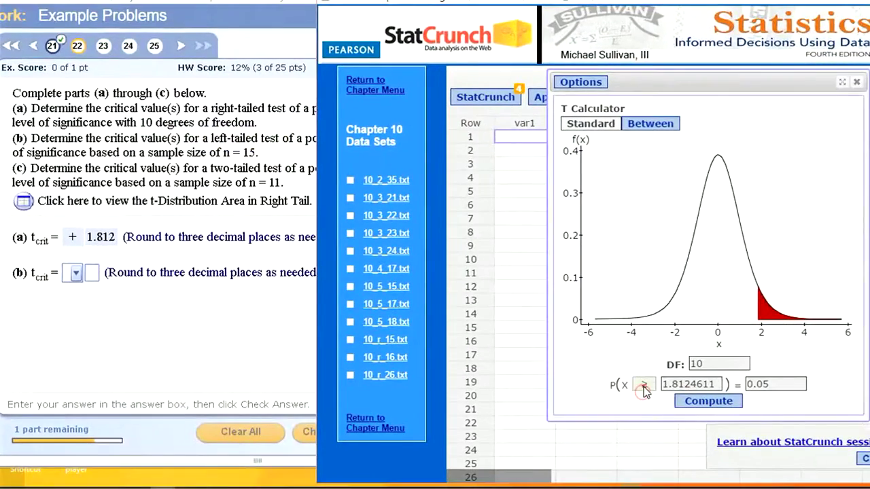
- Switch back to StatCrunch and set the T Calculator to the ≤ direction with a probability of 0.10
left_click(831, 440)
left_click(644, 401)
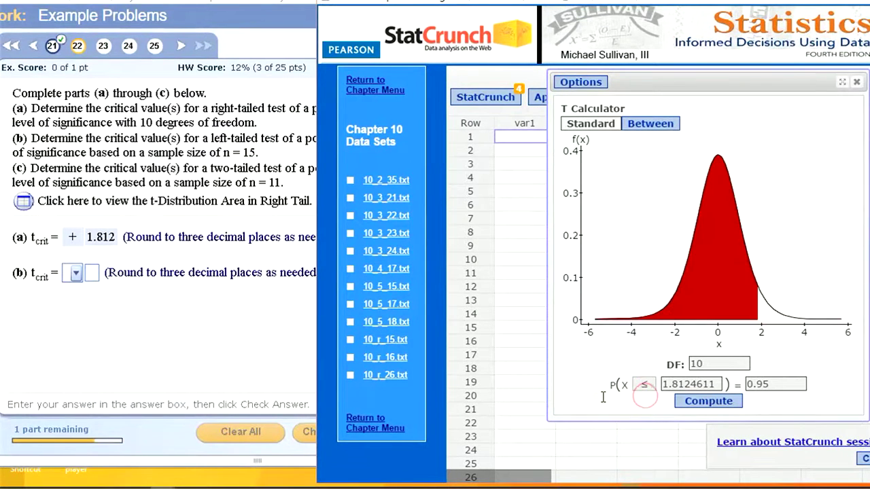
left_click(280, 176)
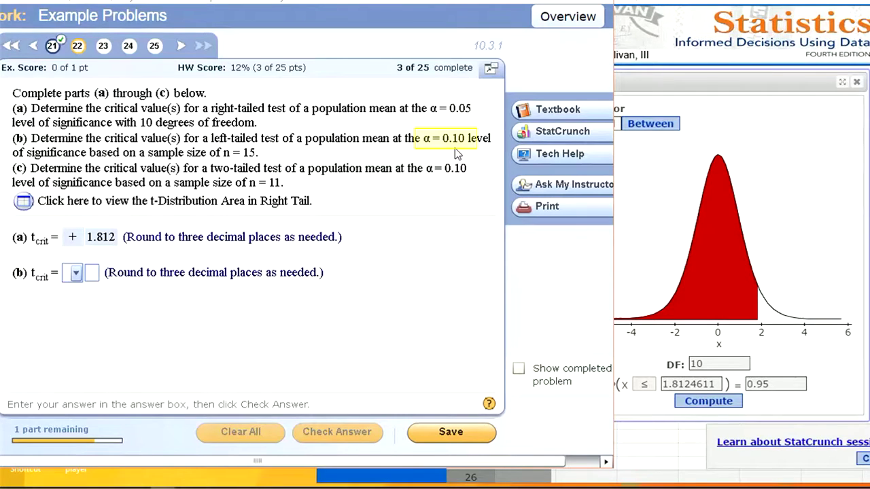
left_click(783, 382)
key("BackSpace")
key("BackSpace")
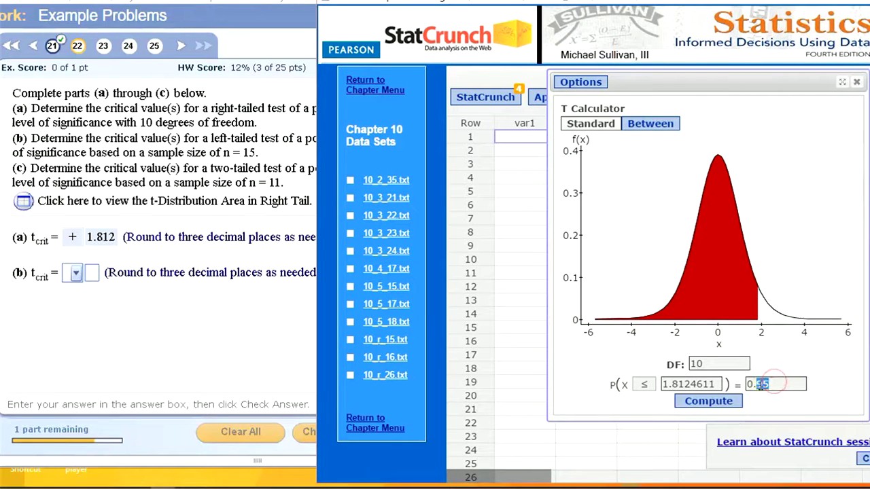
type("10")
- Check the sample size for part (b), set the T Calculator's degrees of freedom to 14, and compute the critical value
left_click(239, 354)
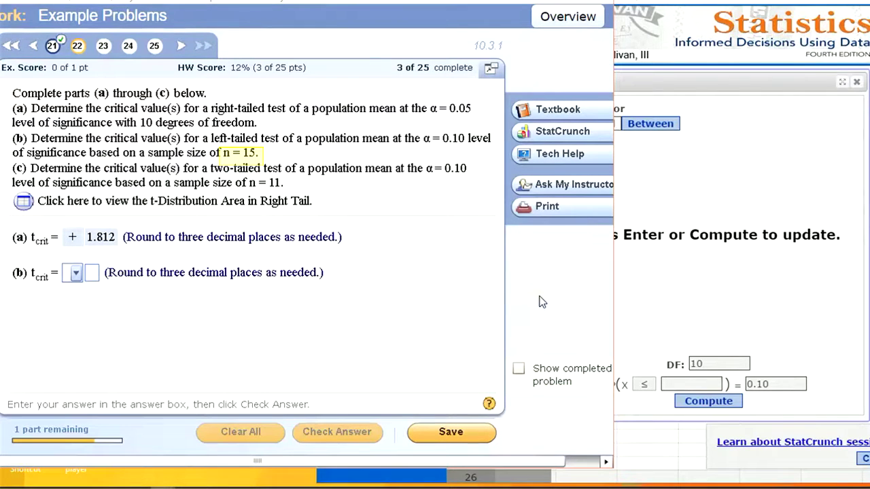
left_click(708, 366)
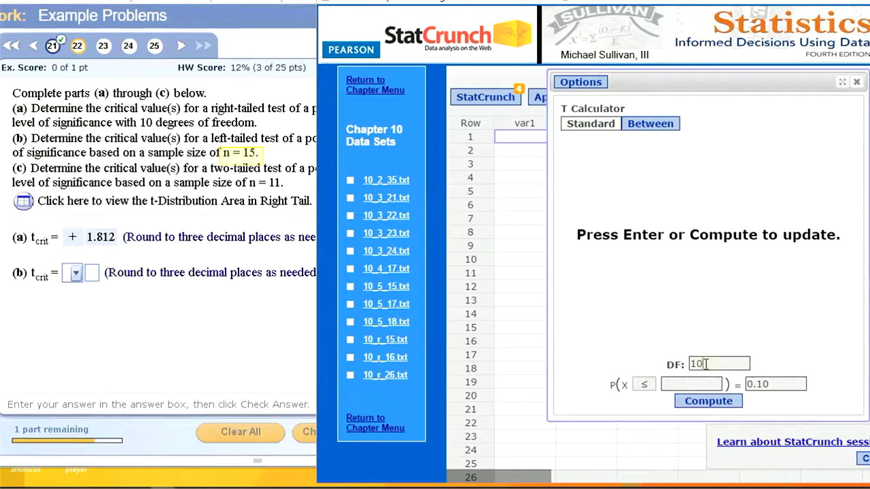
left_click_drag(703, 365, 691, 365)
type("1")
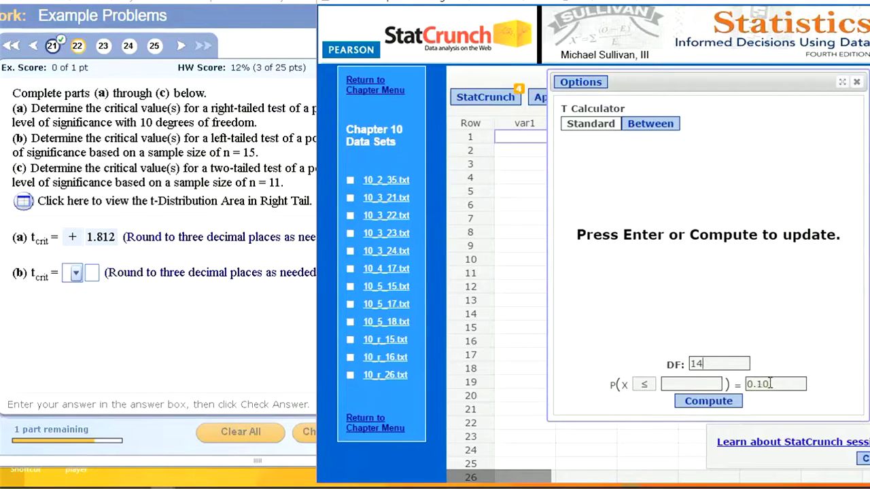
left_click(707, 402)
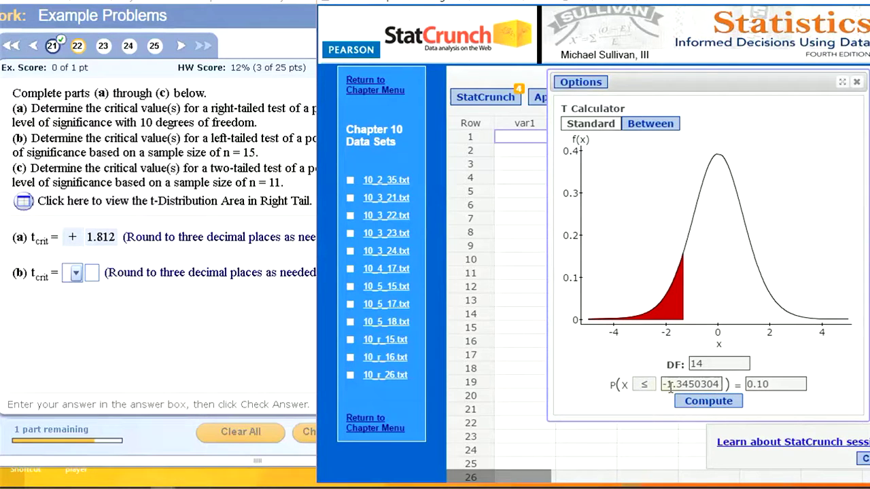
- Copy the critical value's digits to three decimals and submit −1.345 for part (b) in the MathXL homework
left_click_drag(695, 385, 669, 387)
key("ctrl+c")
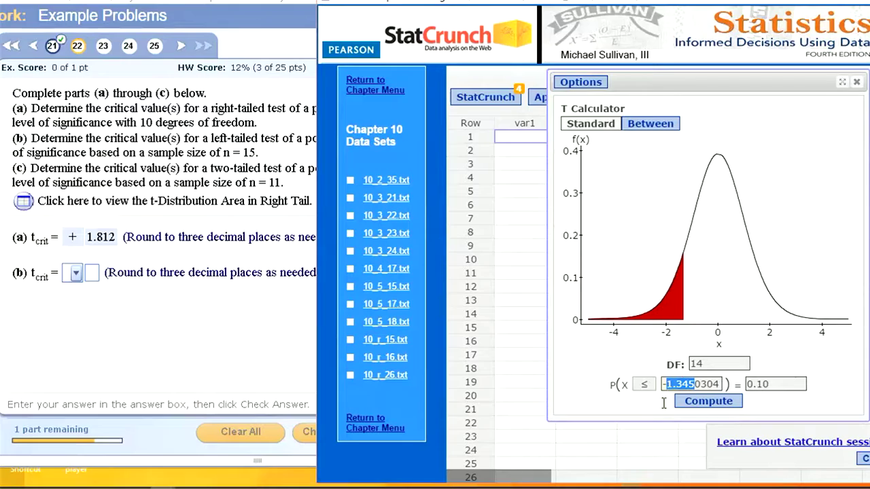
left_click(75, 275)
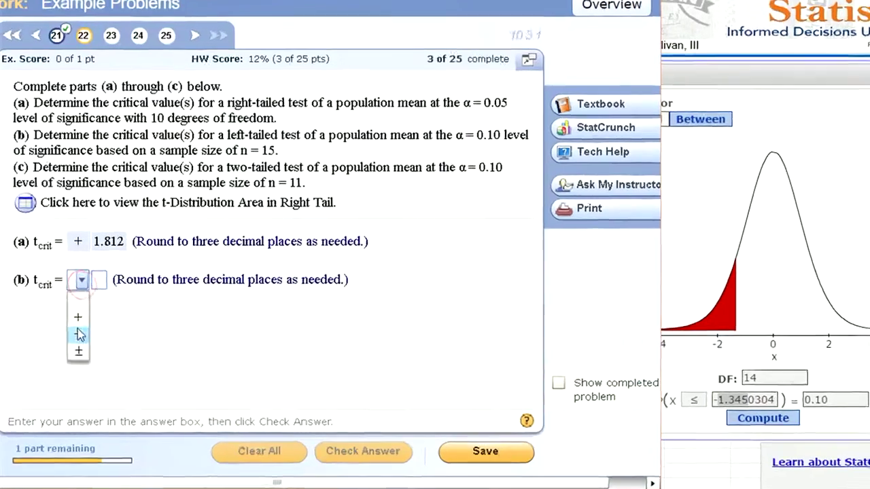
left_click(72, 323)
left_click(92, 273)
key("ctrl+v")
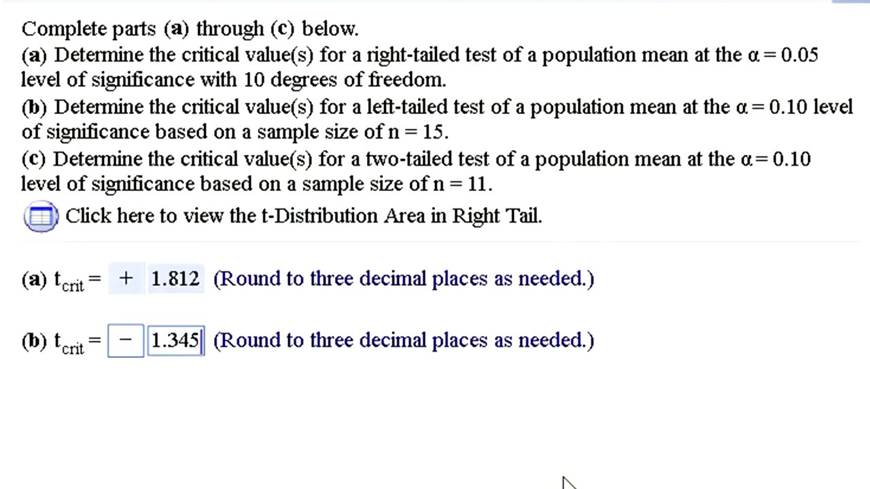
key("Return")
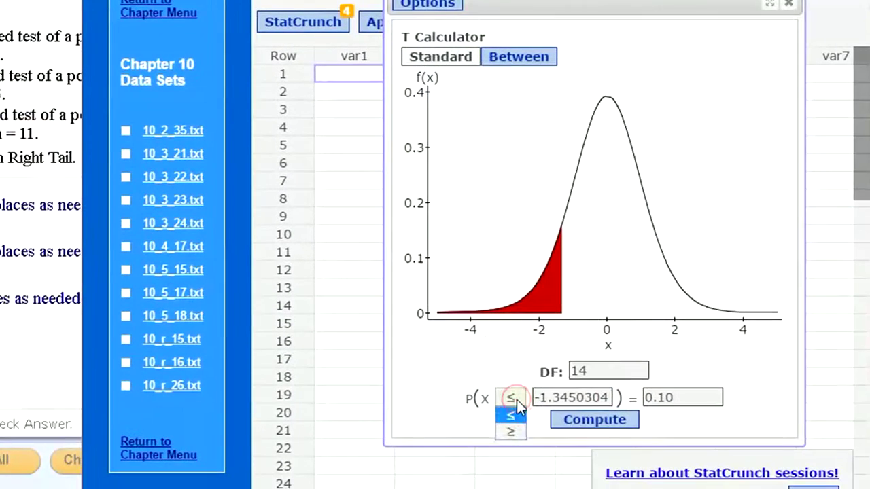
- Switch the T Calculator to Between mode, check the significance level for part (c), and set the probability to .90
left_click(516, 60)
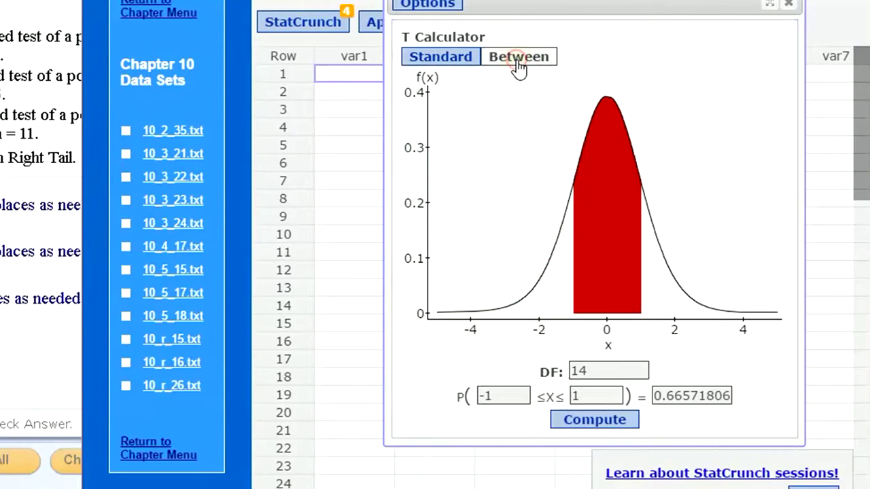
left_click_drag(657, 406, 756, 396)
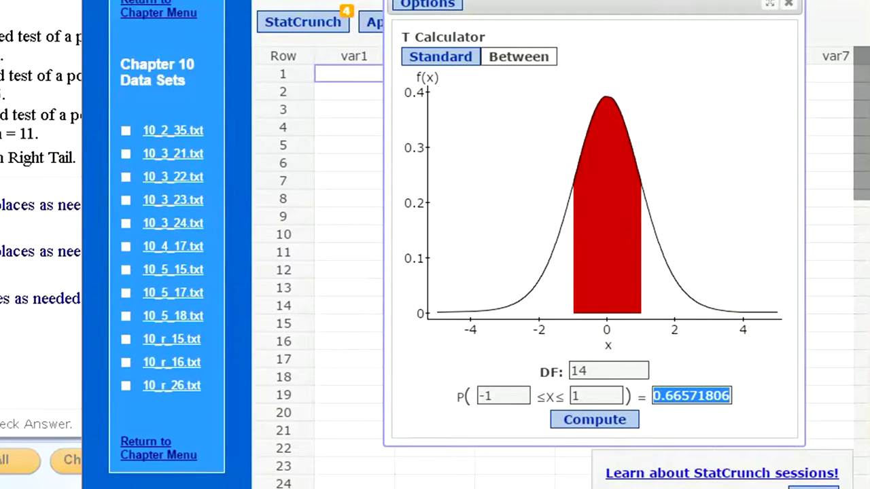
left_click(9, 167)
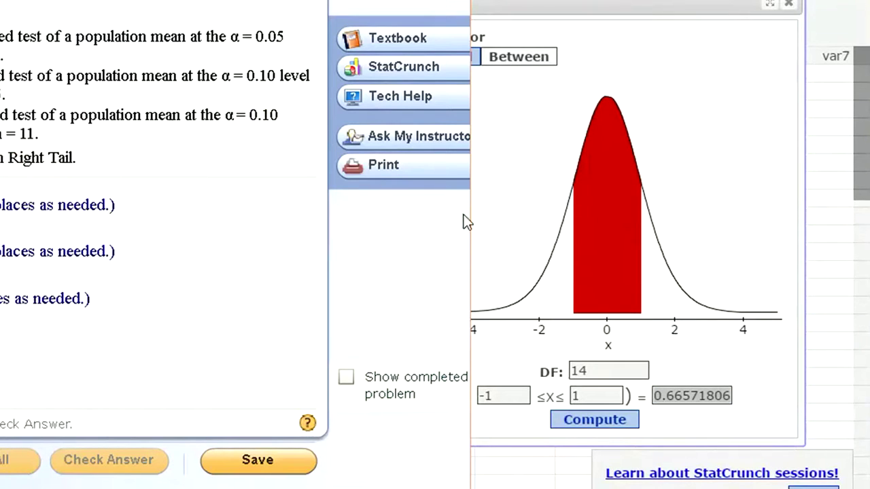
left_click(729, 352)
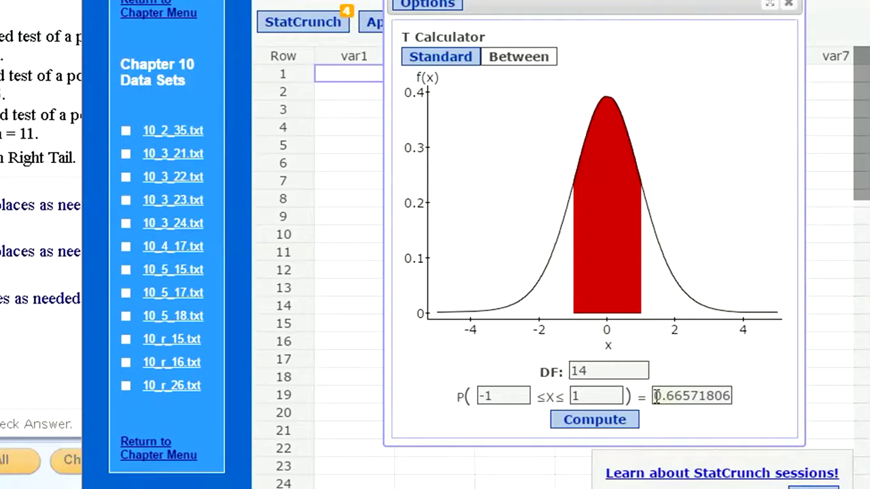
left_click_drag(656, 396, 771, 398)
type(".90")
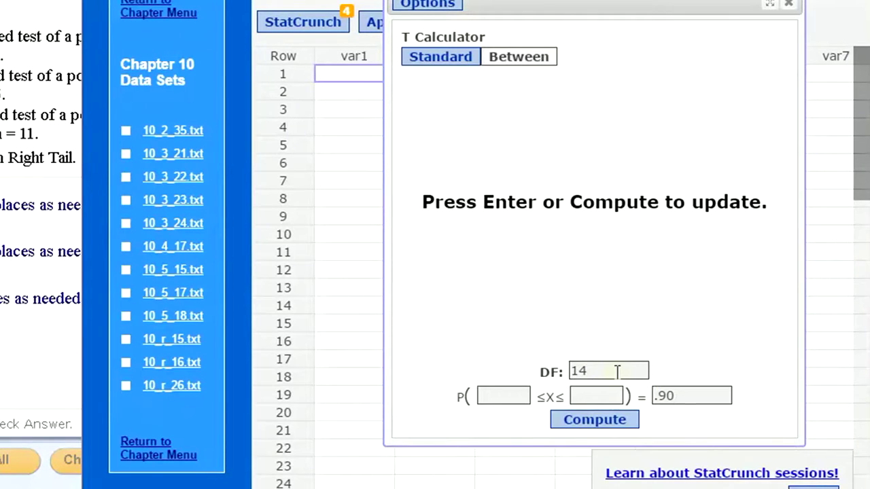
- Set the T Calculator's degrees of freedom to 10 and compute the two-tailed critical values
double_click(615, 370)
type("1")
left_click(600, 421)
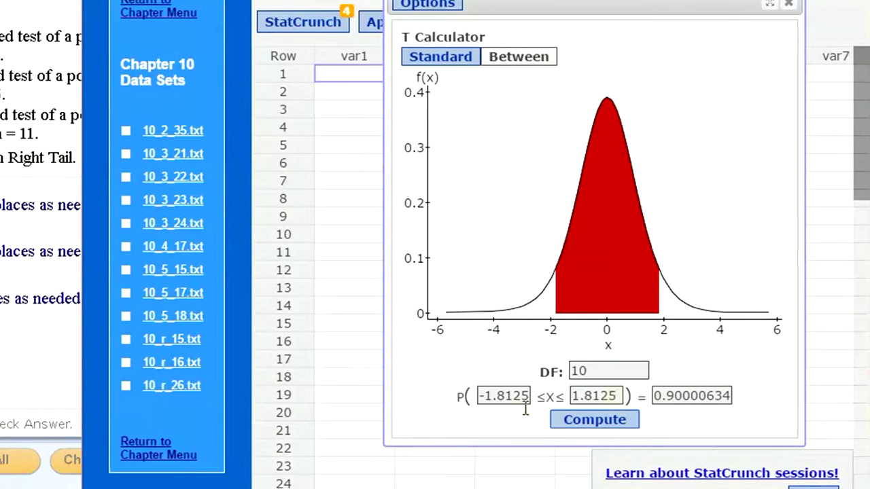
- Switch to the MathXL homework and submit ±1.812 as the critical value for part (c)
left_click_drag(577, 400, 608, 408)
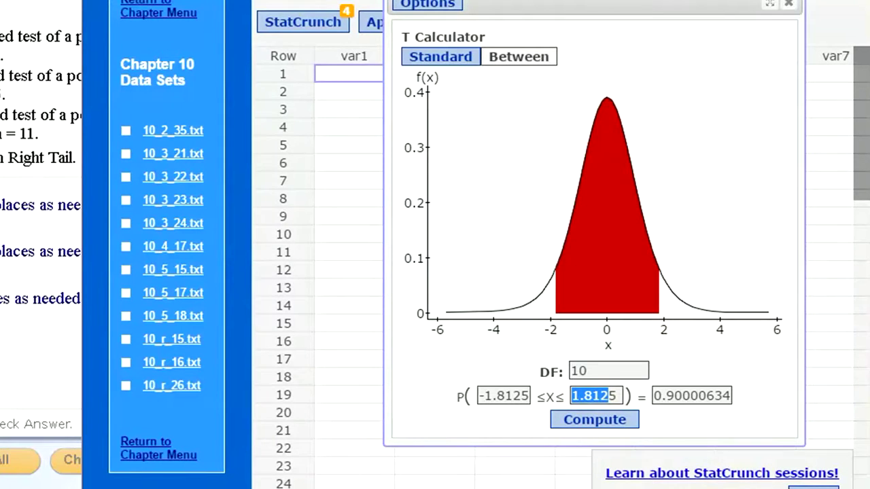
key("alt+Tab")
type("1.813")
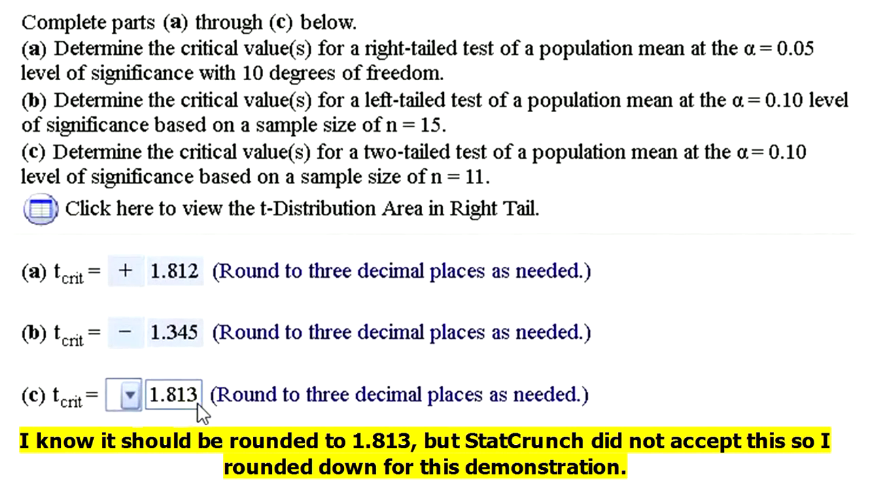
left_click(128, 393)
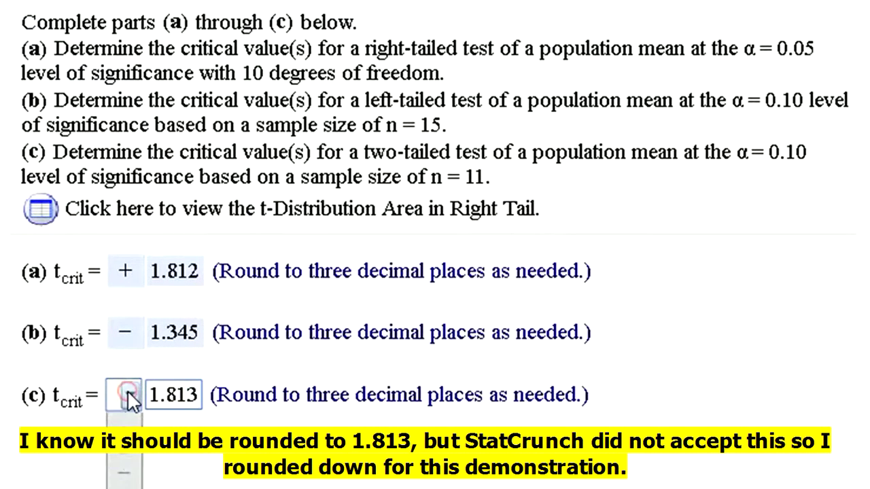
left_click(124, 487)
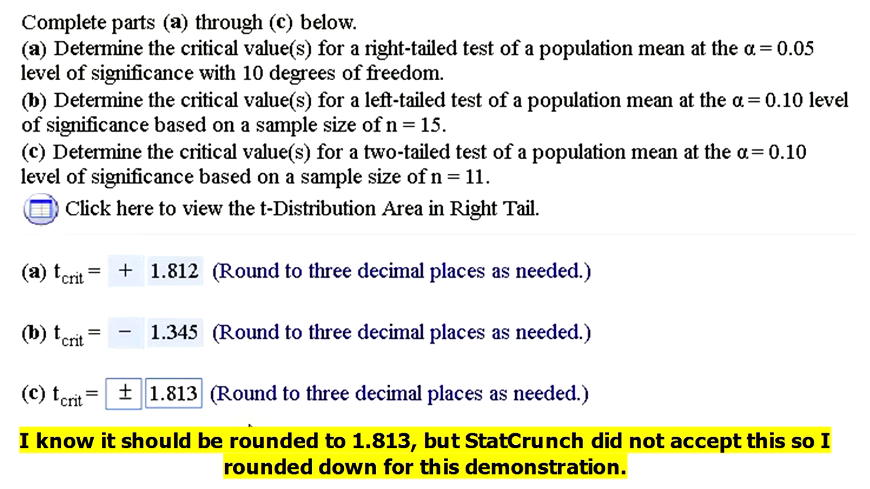
key("BackSpace")
type("2")
key("Return")
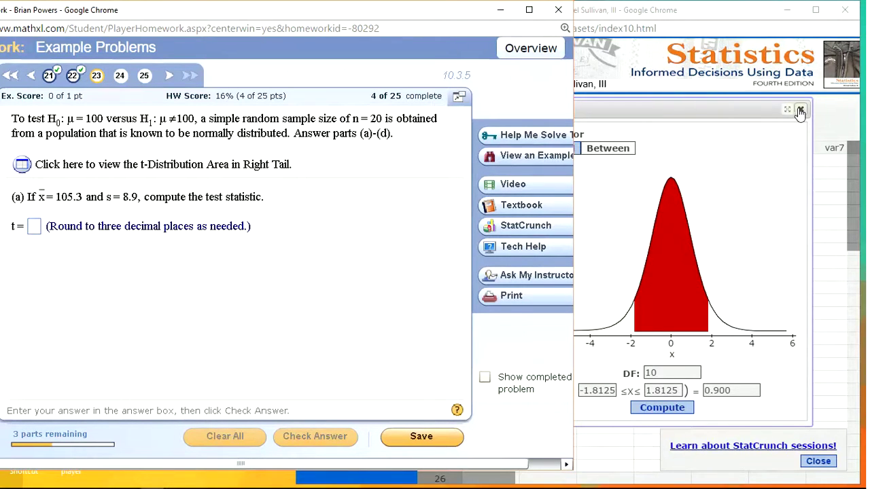
- Switch back to StatCrunch, move the T Calculator lower, and start a one-sample T test with summary data
left_click(819, 117)
left_click_drag(676, 112, 579, 166)
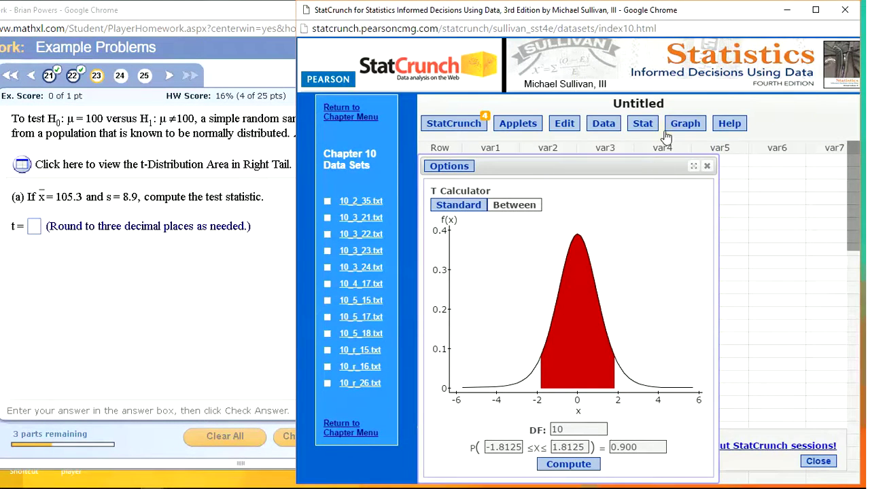
left_click(643, 125)
mouse_move(657, 198)
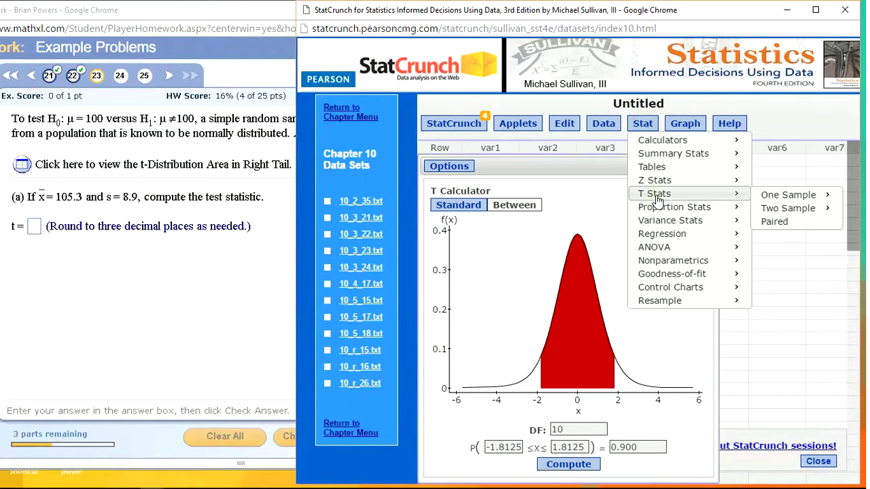
mouse_move(781, 201)
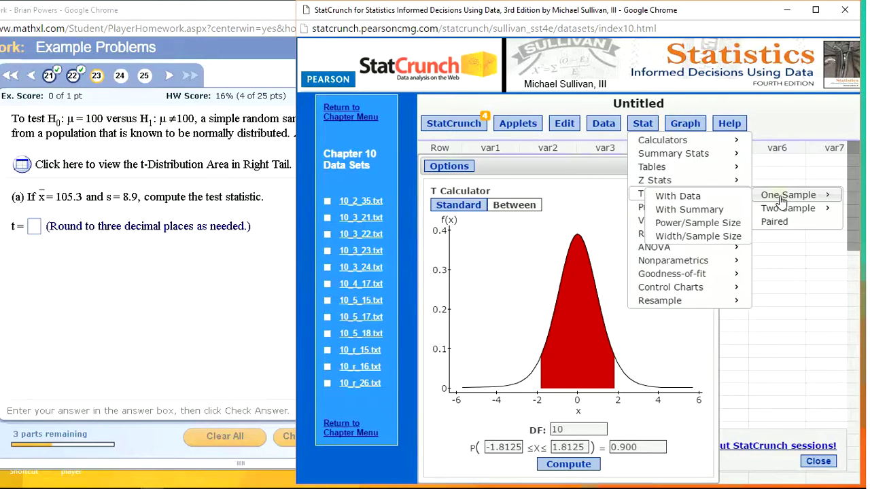
left_click(706, 212)
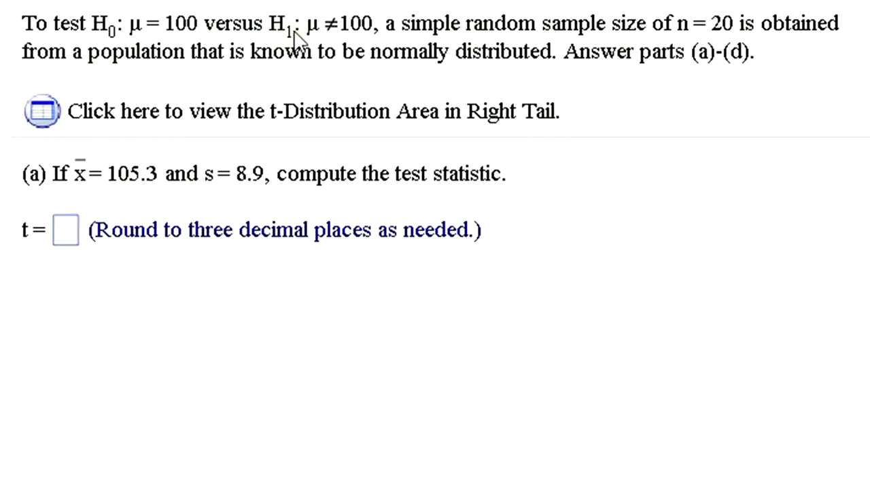
- Check the hypotheses in the problem and set the test to H0: μ = 100 with a ≠ alternative
left_click(866, 163)
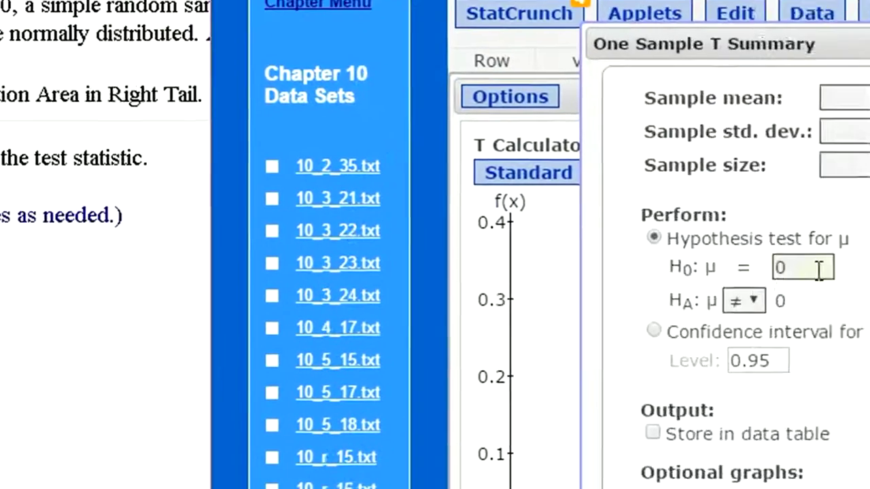
double_click(787, 267)
type("100")
left_click(272, 283)
left_click(272, 283)
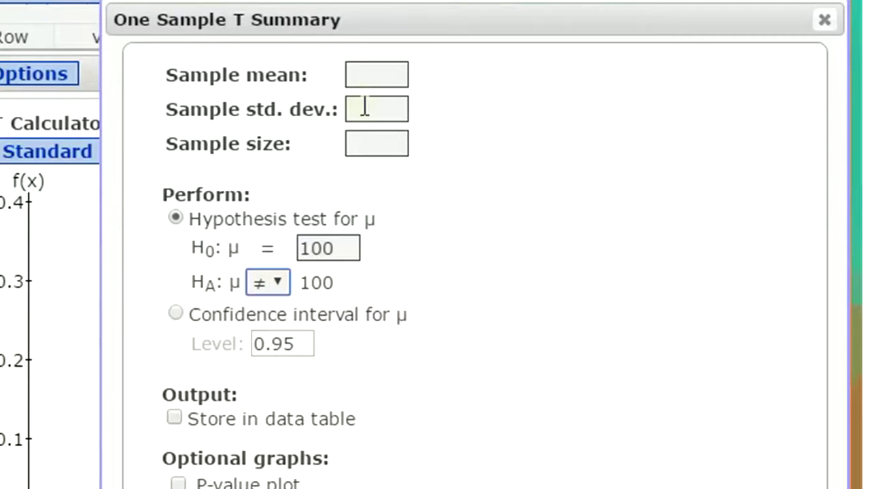
- Enter the problem's sample mean 105.3, standard deviation 8.9 and sample size 20, and compute the T test
left_click(286, 41)
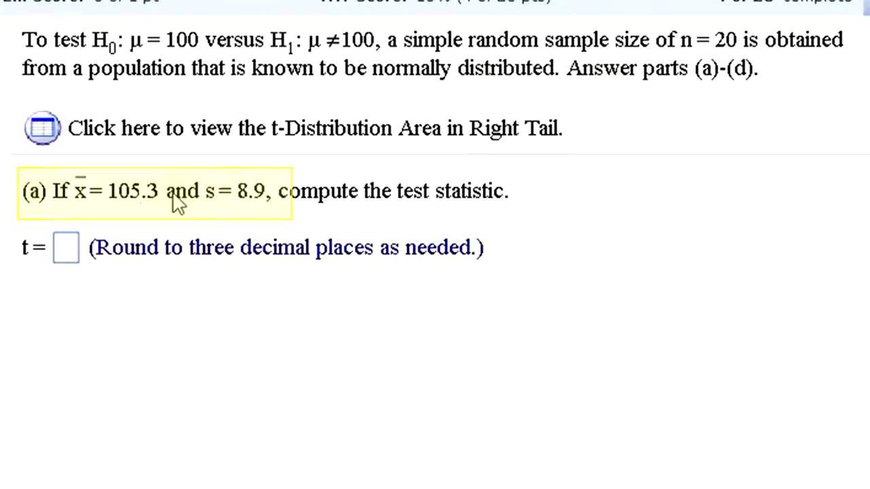
left_click(725, 89)
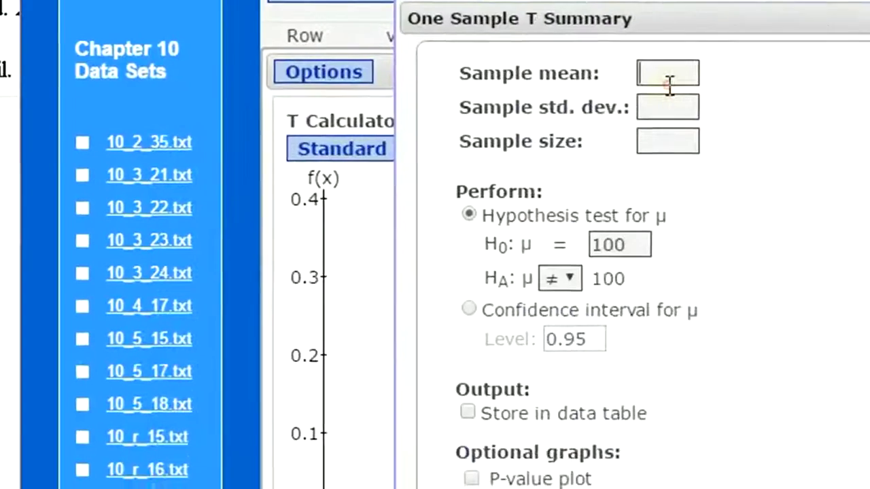
type("105.3")
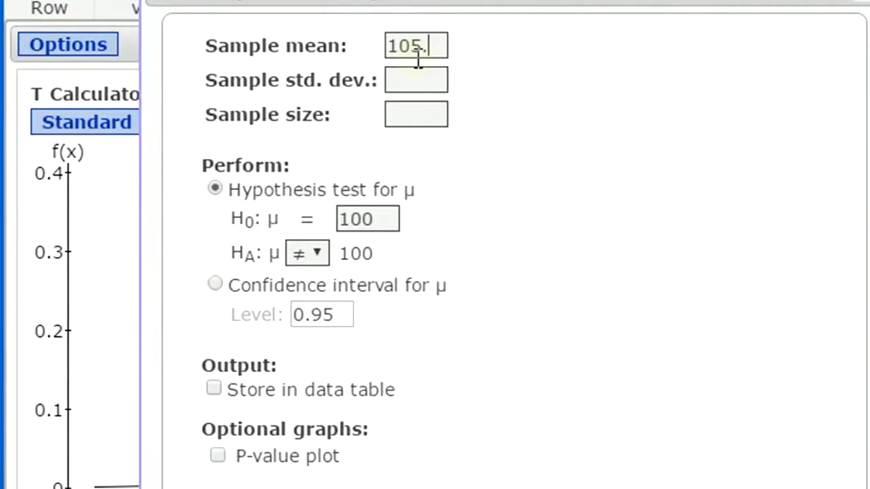
left_click(415, 86)
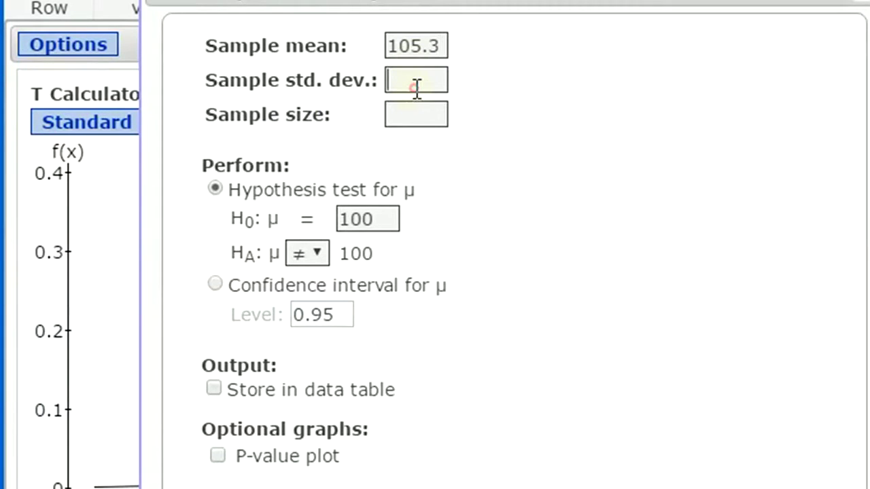
type("8.9")
left_click(325, 116)
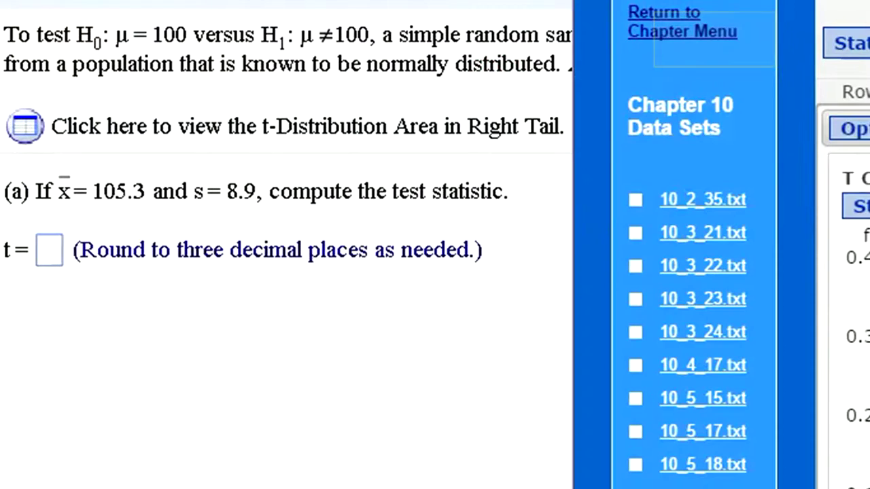
type("20")
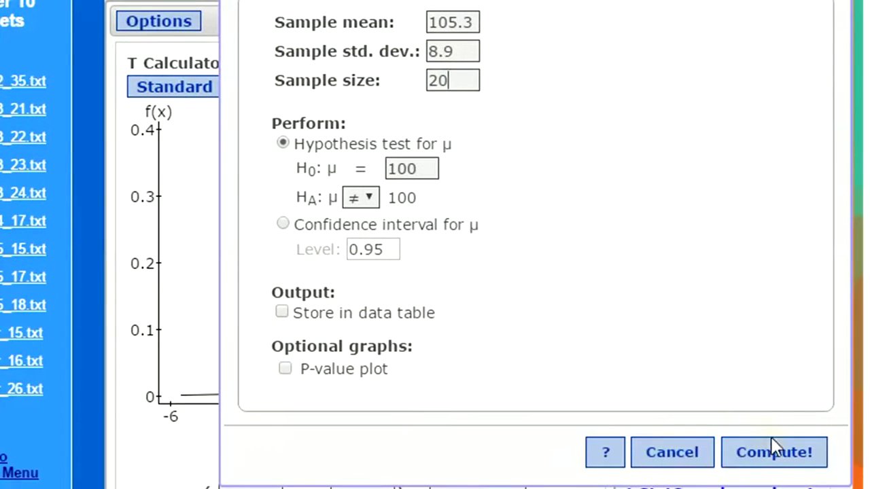
left_click(783, 454)
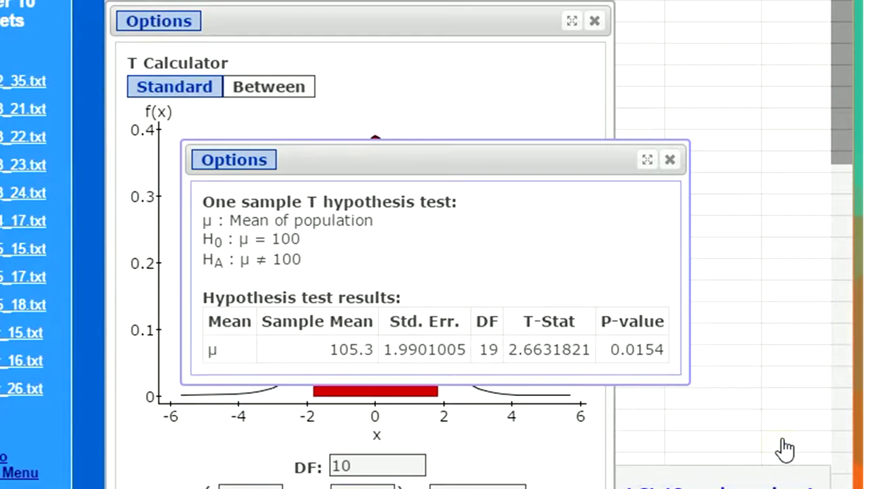
- Copy the T-Stat to three decimals from the test results and submit 2.663 for part (a) in the MathXL homework
mouse_move(507, 161)
left_mouse_down()
mouse_move(528, 42)
mouse_move(506, 36)
left_mouse_up()
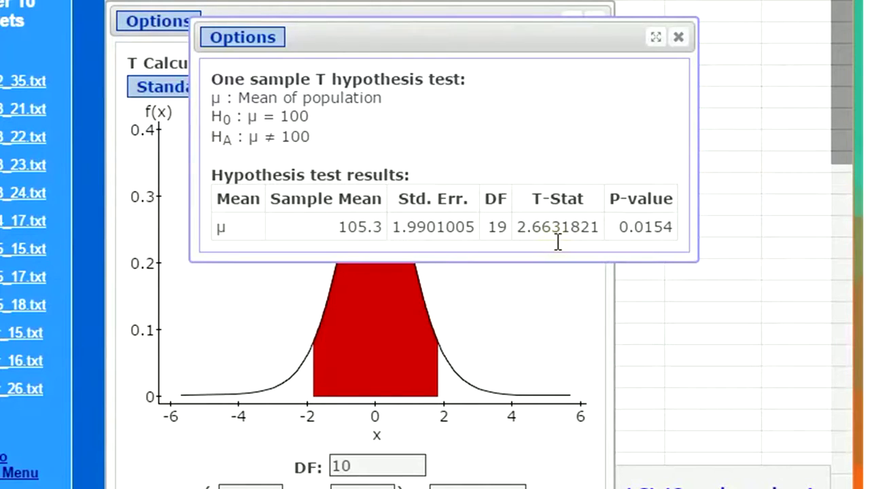
left_click_drag(560, 231, 498, 250)
key("ctrl+c")
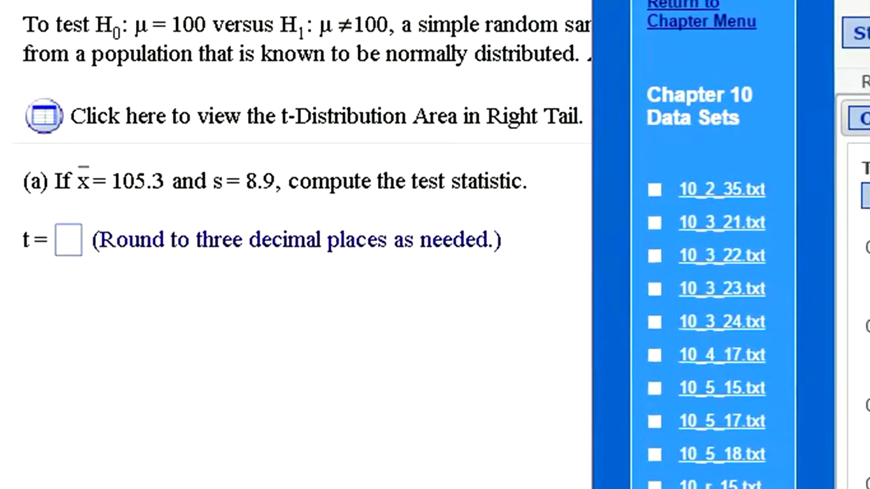
left_click(67, 240)
key("ctrl+v")
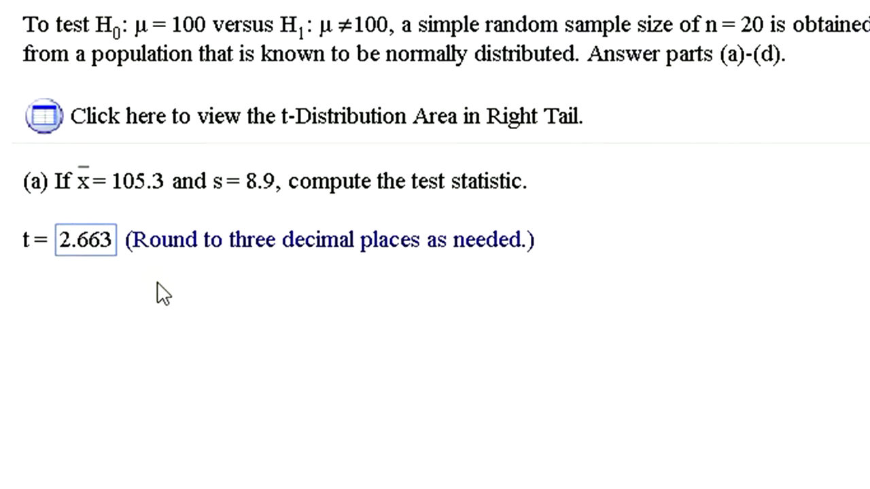
key("Return")
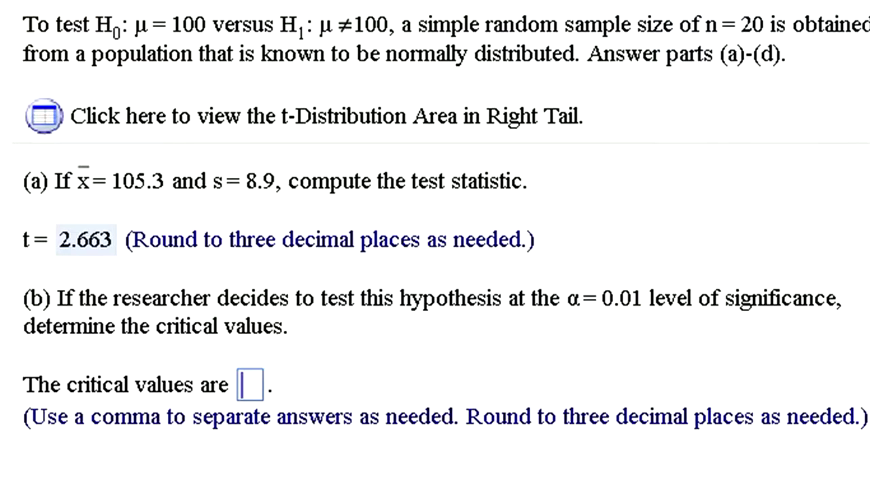
- Return to the T Calculator in StatCrunch and set its degrees of freedom to 19 for part (b)
key("alt+Tab")
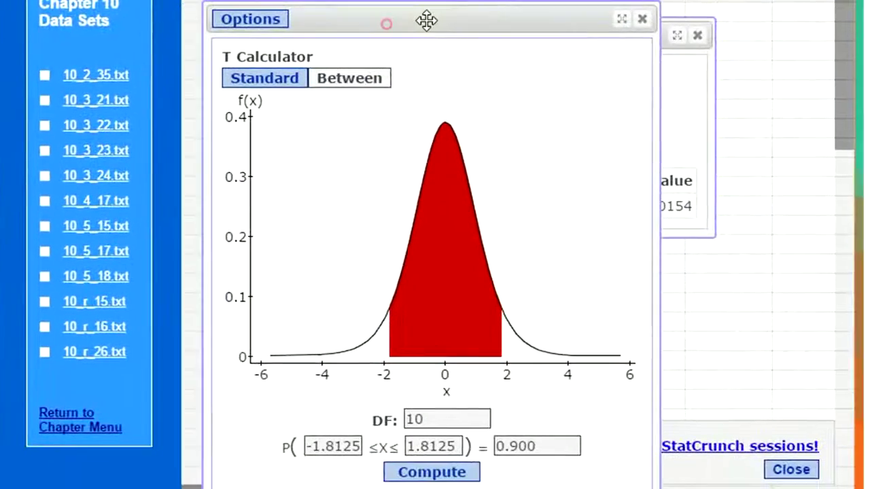
left_click(387, 23)
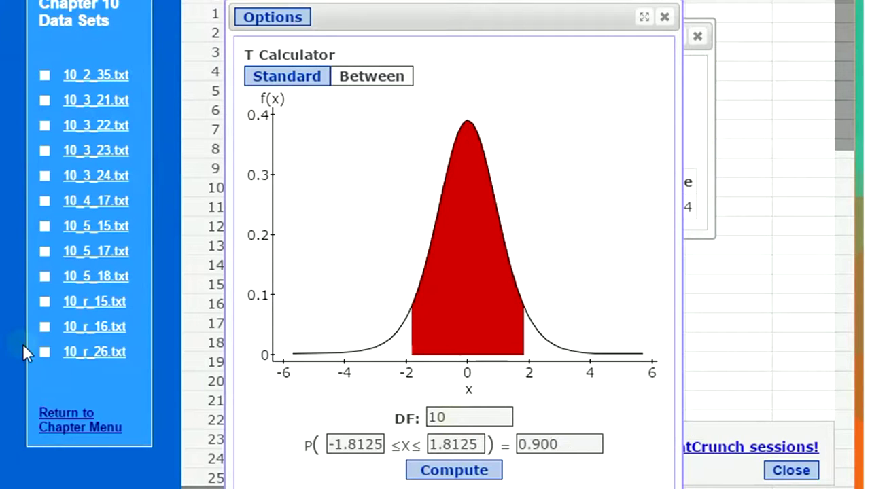
left_click(391, 488)
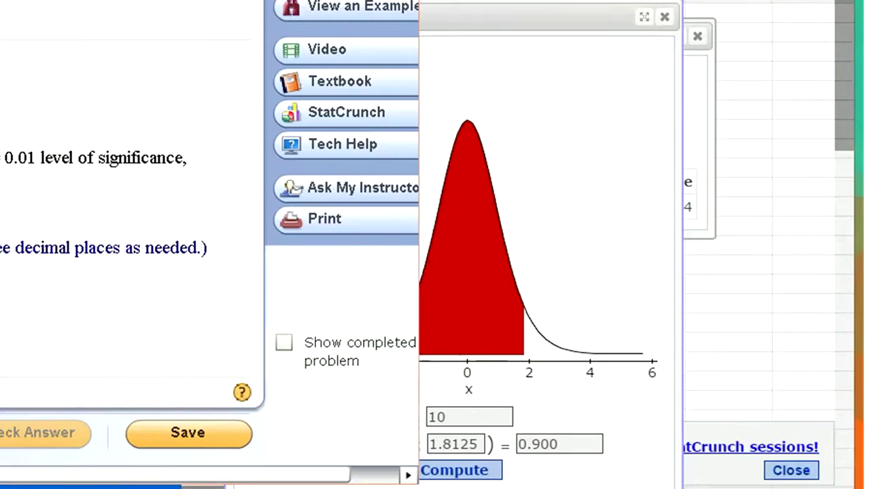
left_click(450, 419)
left_click_drag(446, 418, 441, 419)
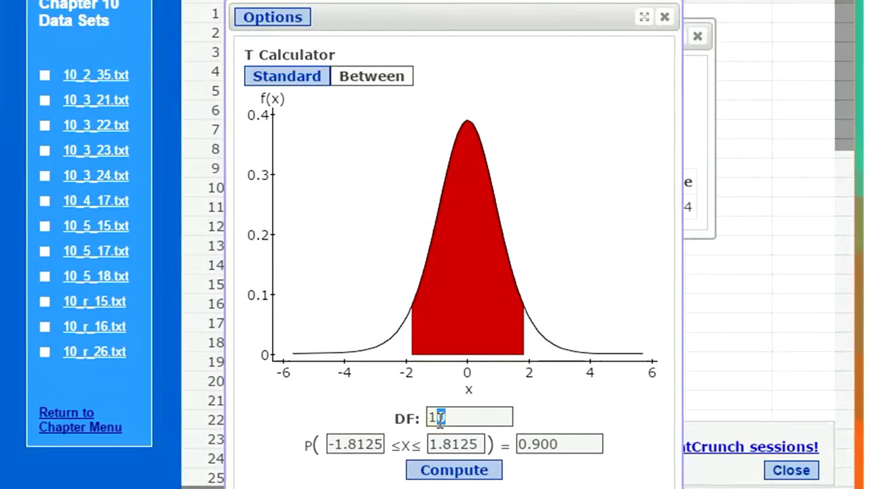
type("9")
- Check the significance level in the homework problem and compute the T Calculator's critical values for a central probability of .99
left_click(528, 444)
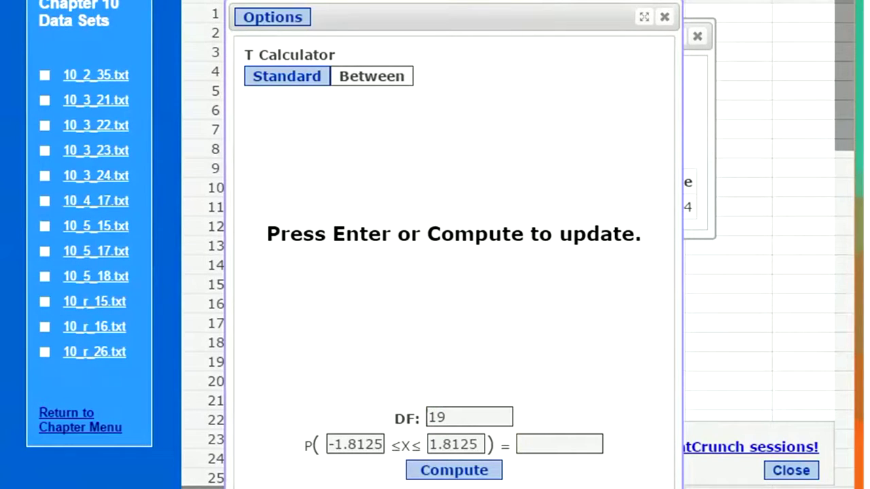
left_click(1, 208)
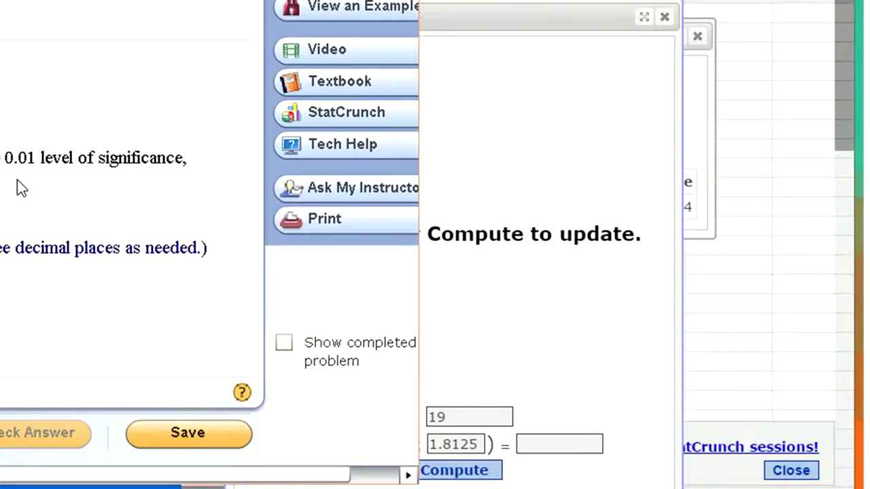
left_click(545, 446)
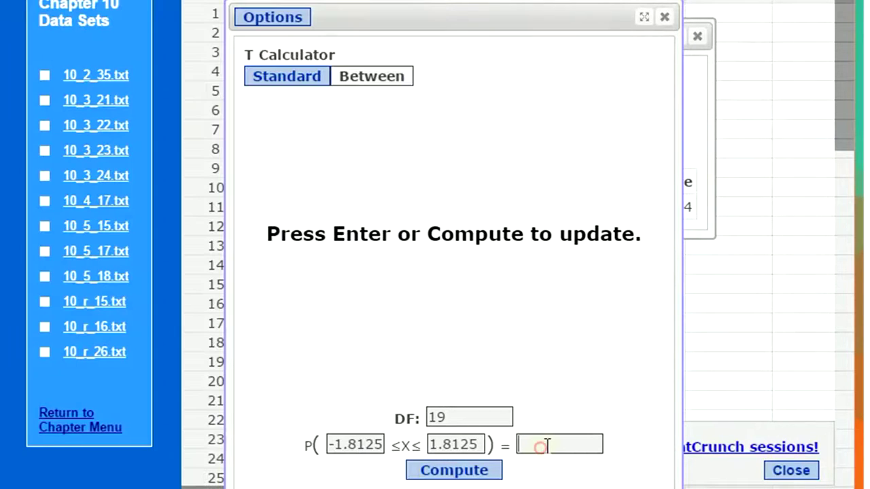
type(".99")
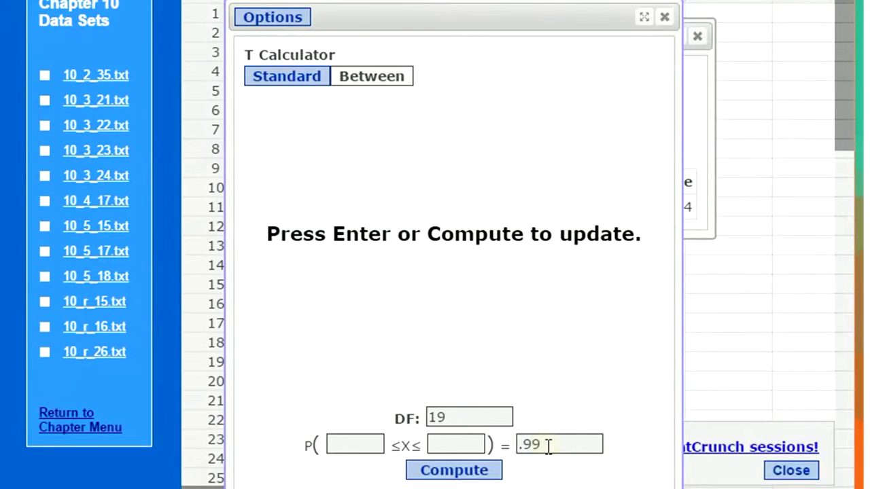
left_click(478, 475)
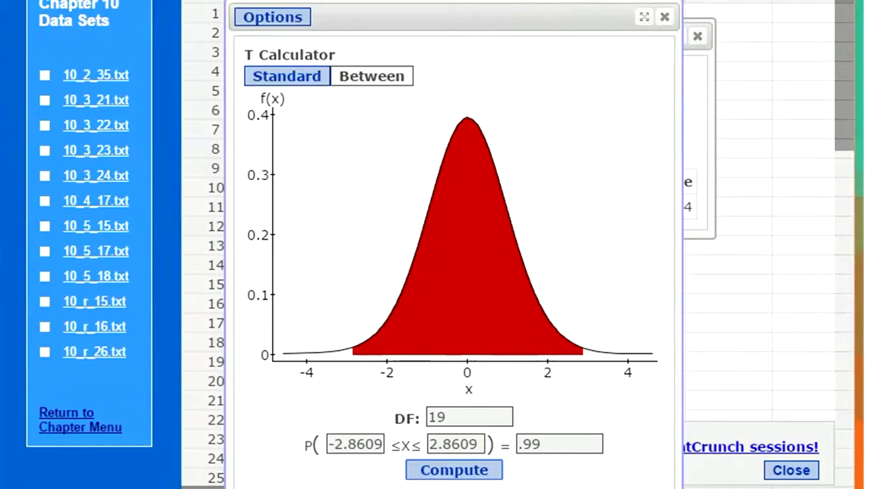
- Return to the MathXL homework and submit -2.861,2.861 as the critical values for part (b)
key("alt+Tab")
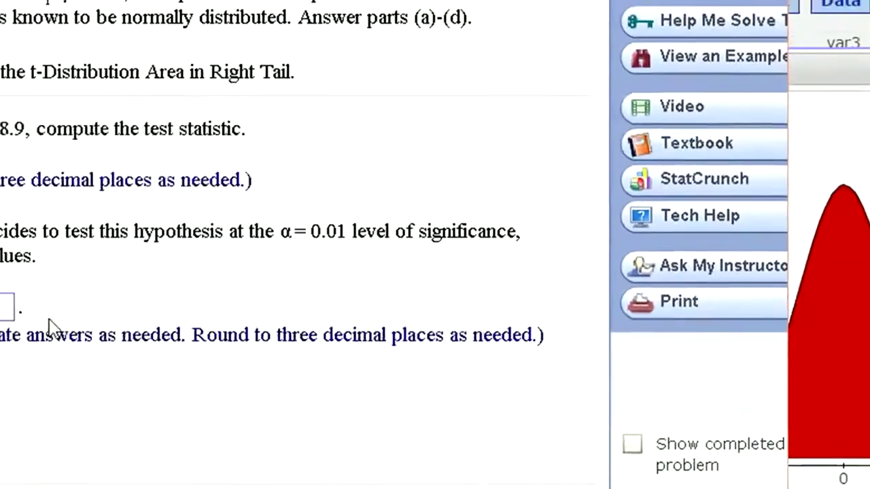
type("-2.8")
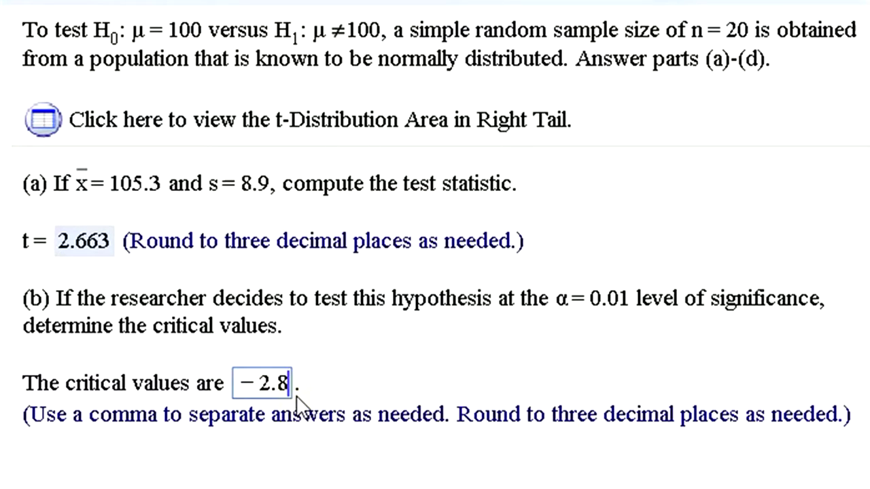
type("61")
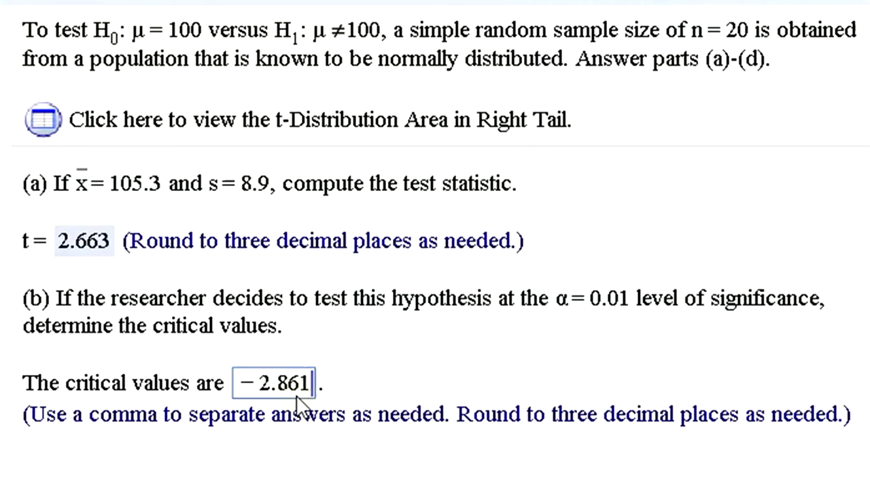
type(",2.861")
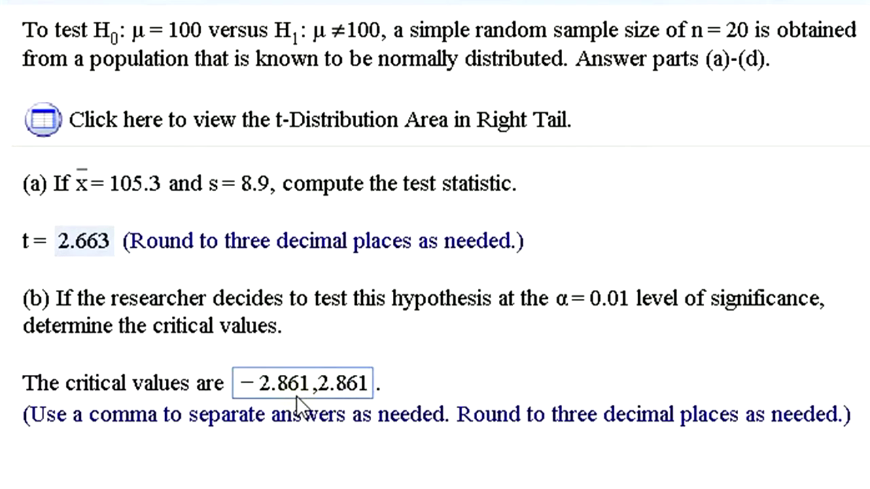
key("Return")
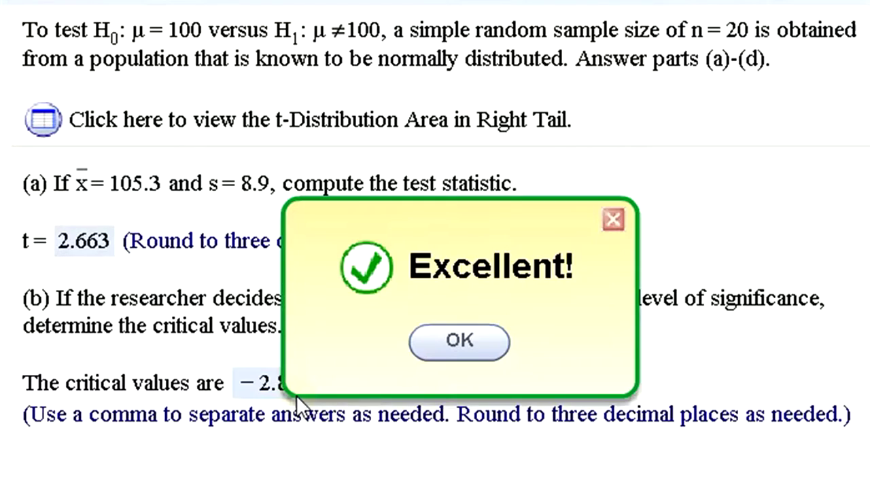